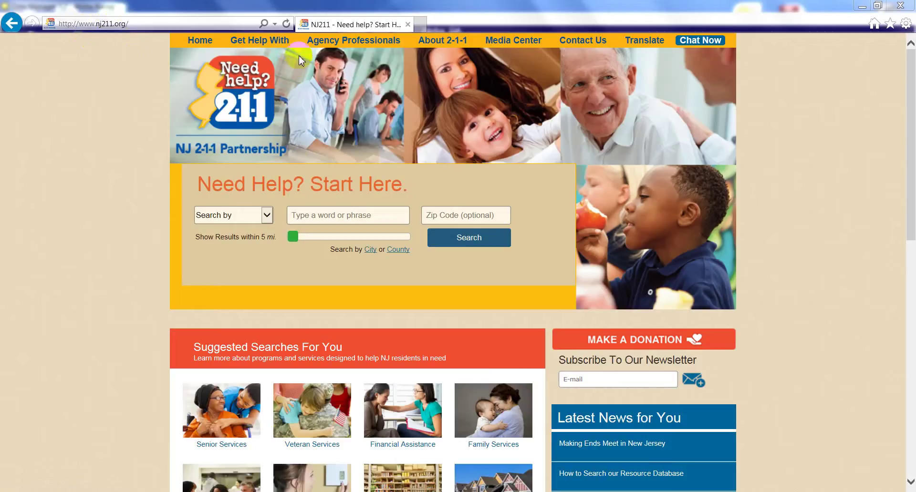
# - Go to Agency Professionals and open the Resource Database Provider Portal in a new tab
pyautogui.click(333, 41)
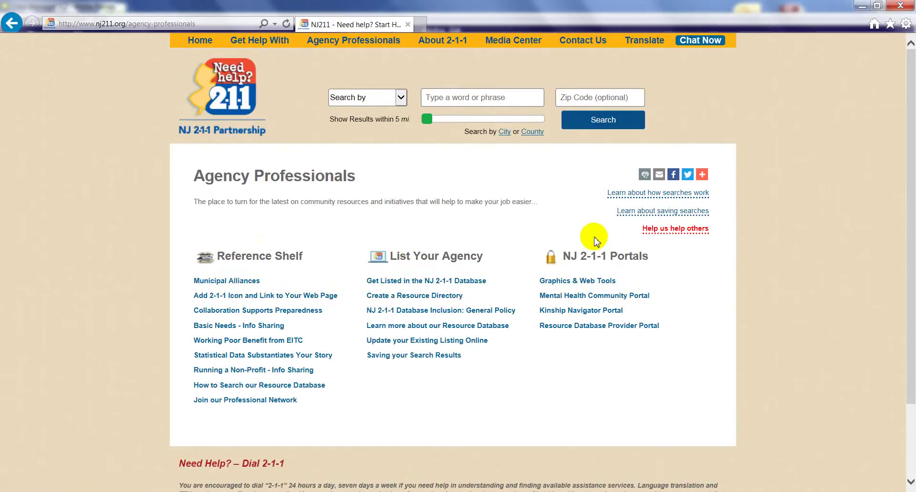
pyautogui.click(571, 326)
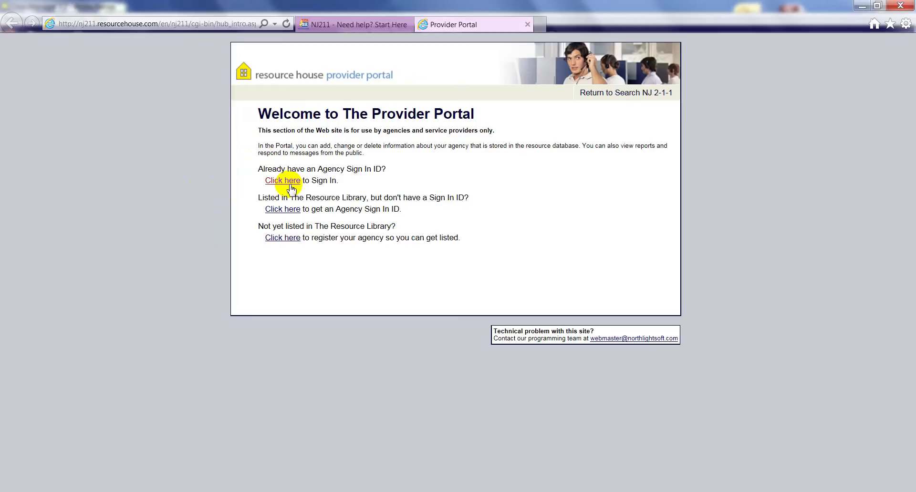
# - Sign in to the provider portal with the agency's user ID and password
pyautogui.click(290, 185)
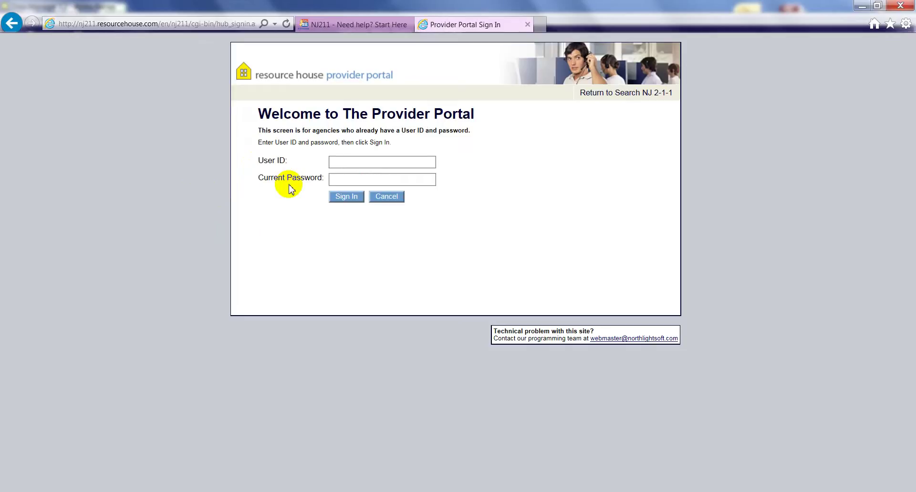
pyautogui.click(361, 164)
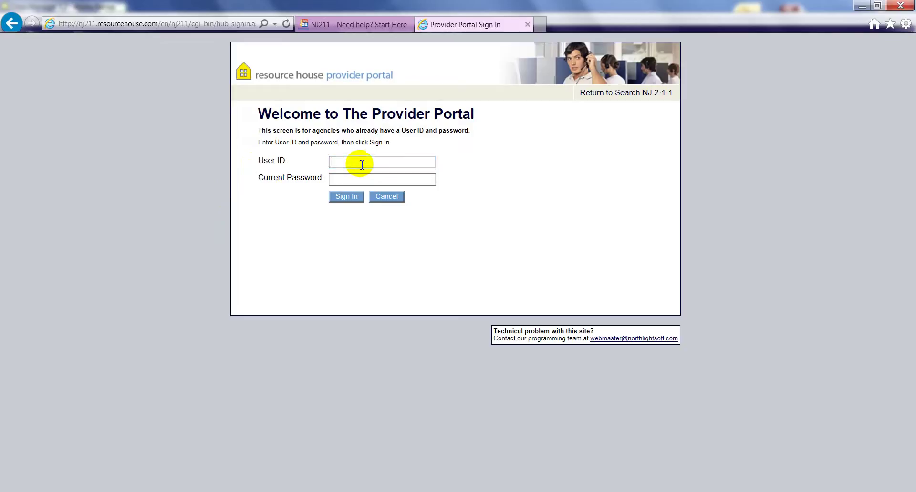
pyautogui.write('NJ211')
pyautogui.press('Tab')
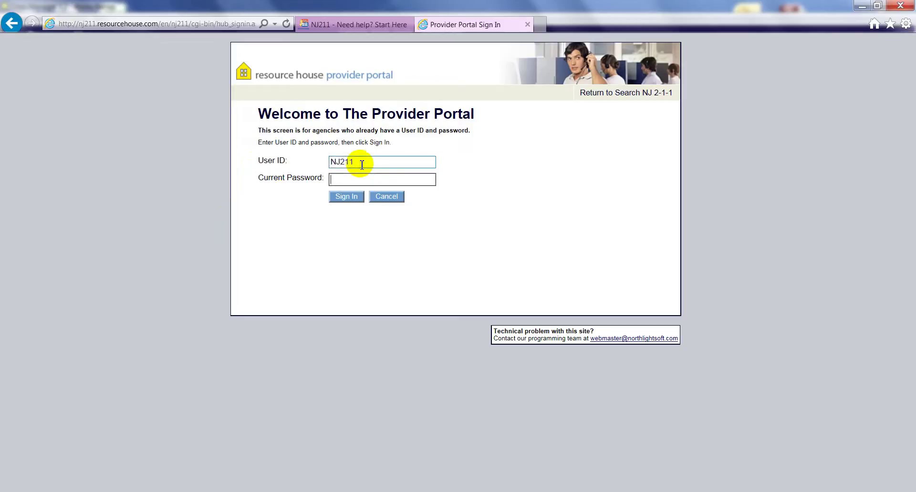
pyautogui.write('********')
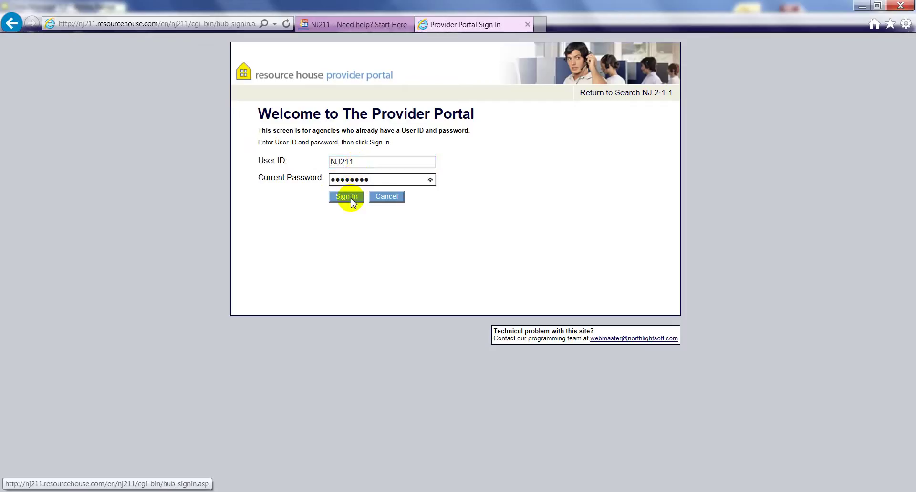
pyautogui.click(351, 200)
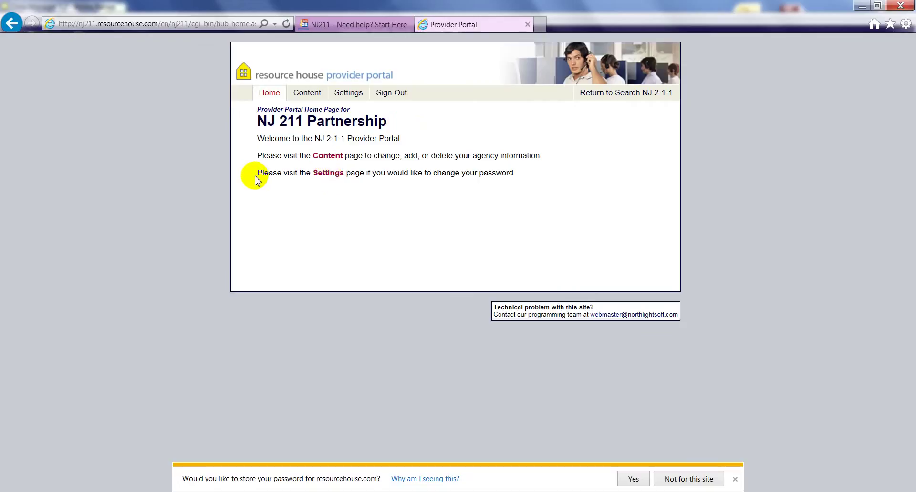
# - Open the Content page listing NJ 211 Partnership's Master, Service and Location records
pyautogui.click(305, 94)
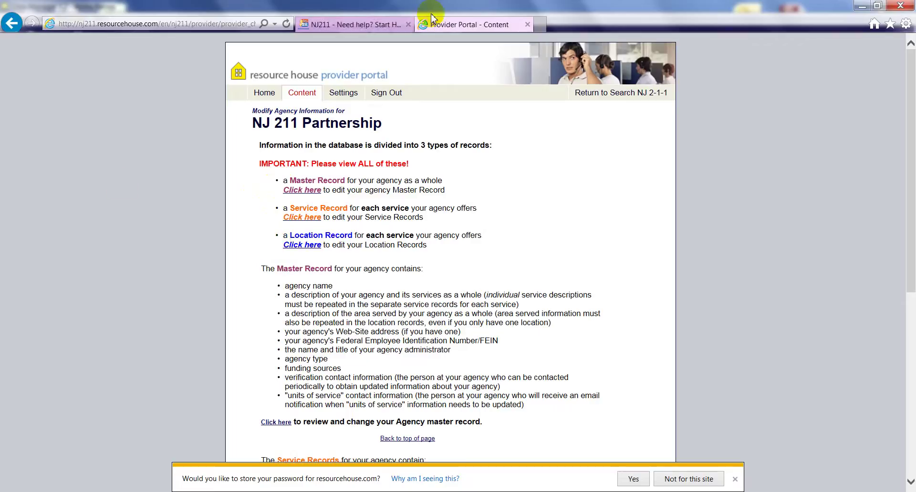
# - Open the NJ 211 Partnership Master Record form and highlight its Agency Name and Web Address
pyautogui.click(304, 191)
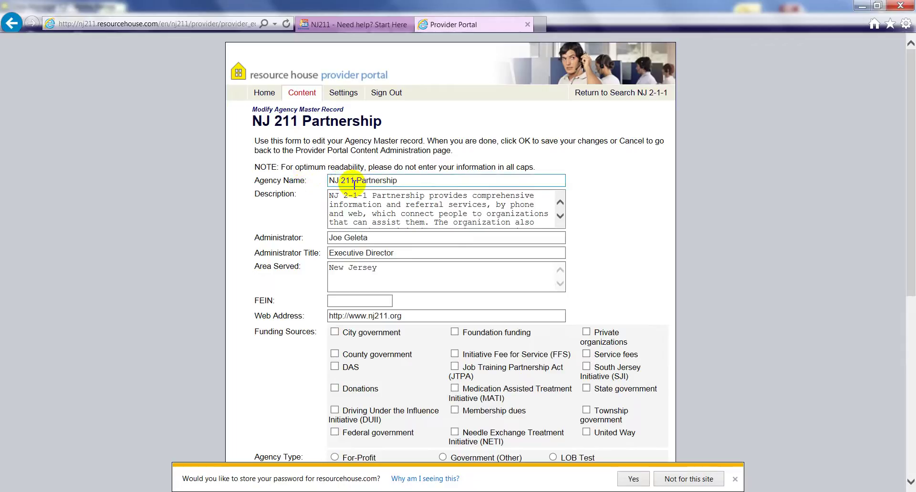
pyautogui.moveTo(400, 181); pyautogui.dragTo(326, 181)
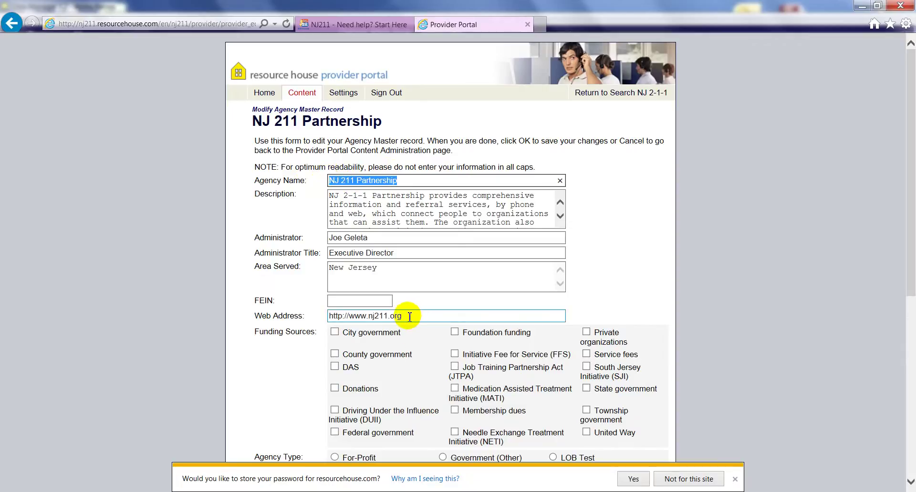
pyautogui.moveTo(404, 317); pyautogui.dragTo(322, 315)
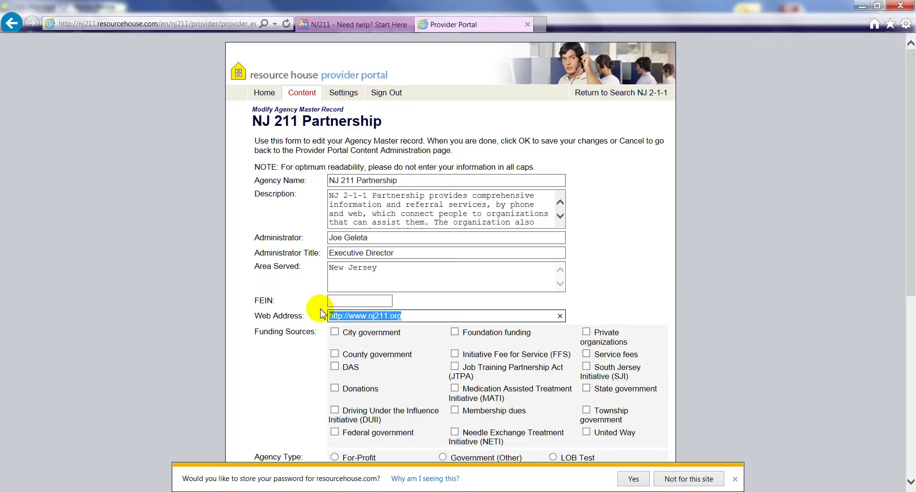
pyautogui.click(354, 315)
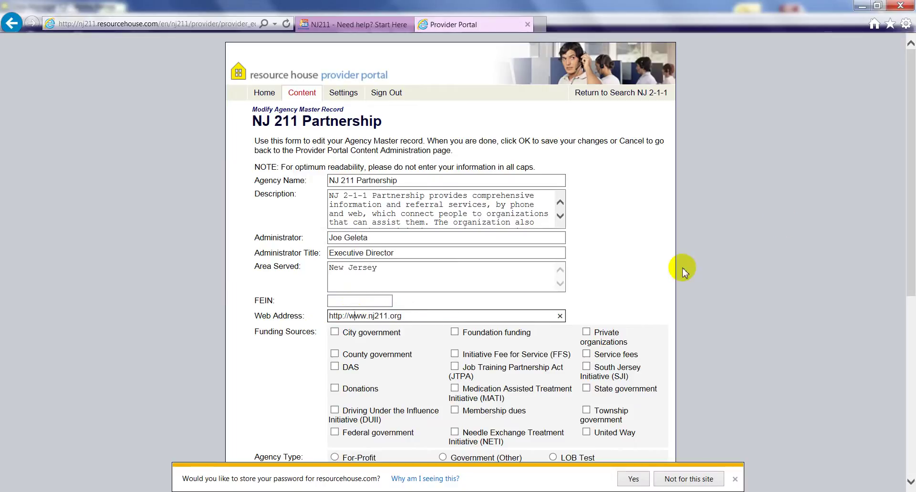
# - Scroll the Master Record form to Verification Contact Information and highlight that section heading
pyautogui.scroll(-3, 683, 270)
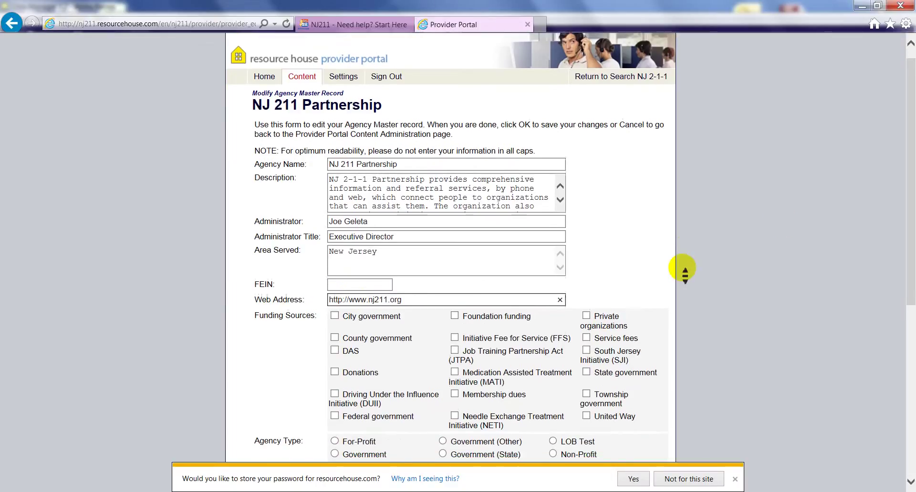
pyautogui.scroll(-5, 682, 270)
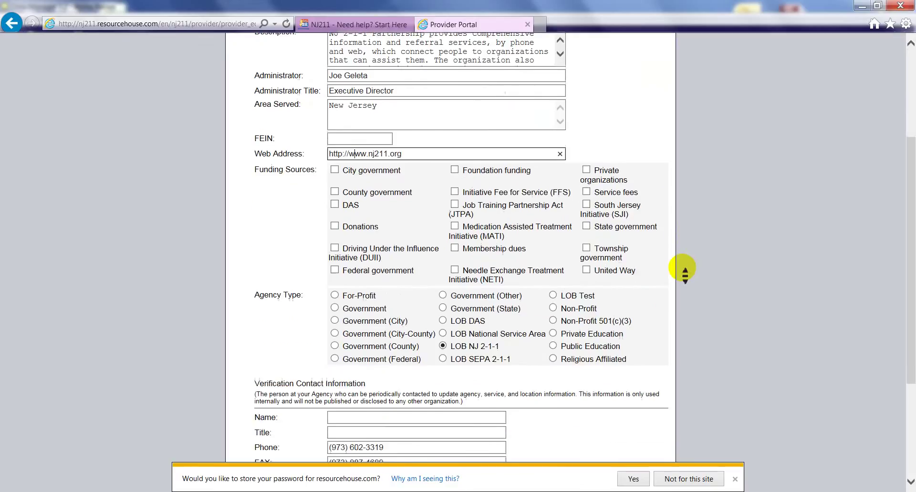
pyautogui.middleClick(685, 270)
pyautogui.scroll(-3, 683, 268)
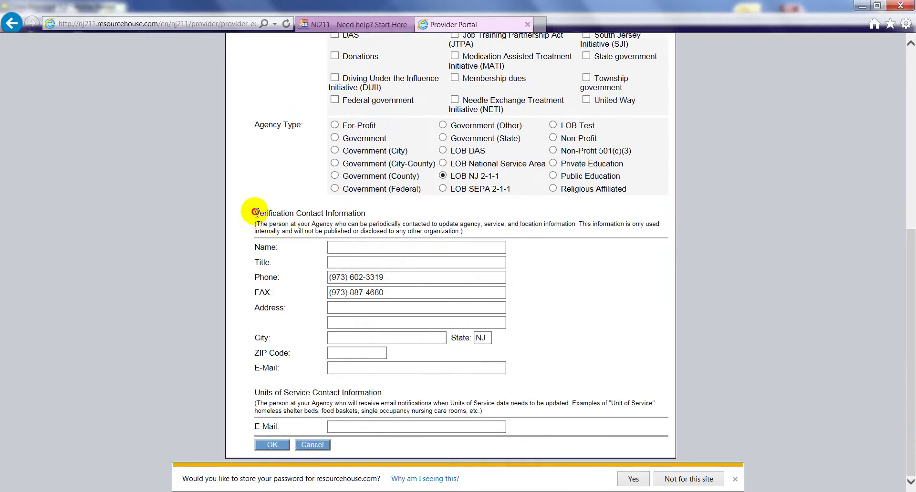
pyautogui.moveTo(257, 216); pyautogui.dragTo(334, 210)
pyautogui.click(362, 208)
pyautogui.tripleClick(363, 209)
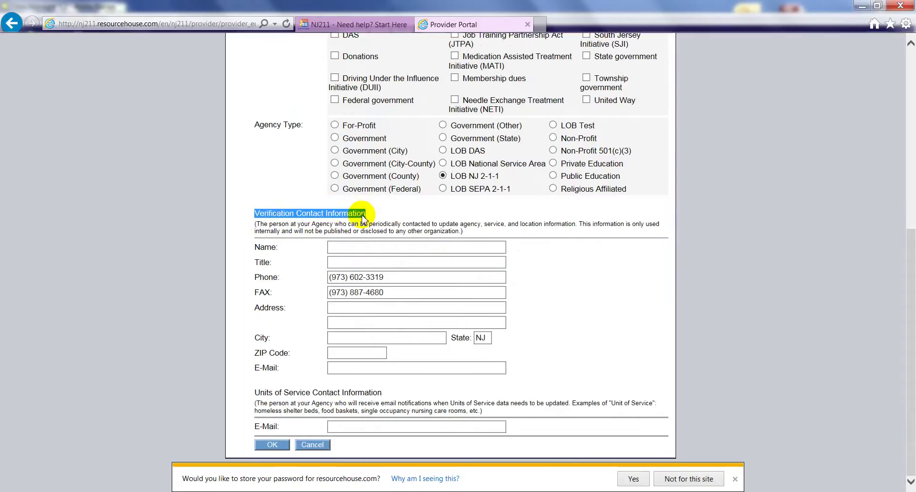
pyautogui.click(592, 290)
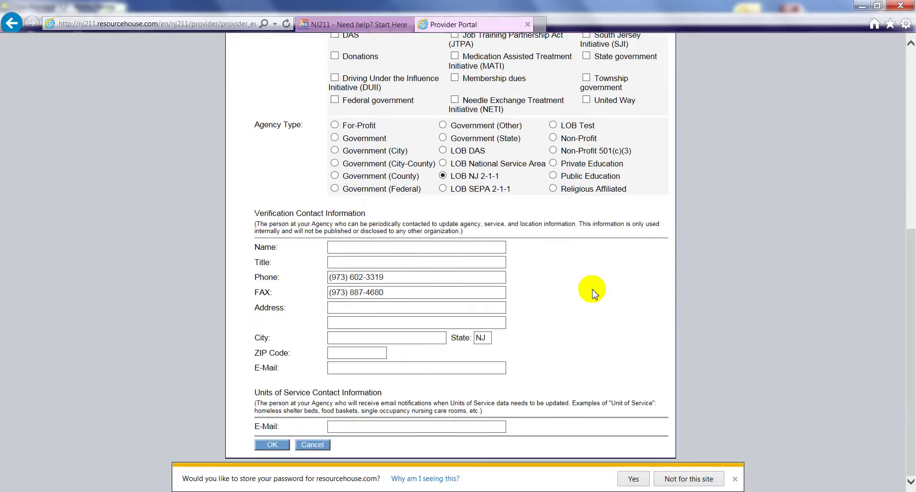
# - Enter the verification contact's name and the title Database Manager
pyautogui.click(472, 248)
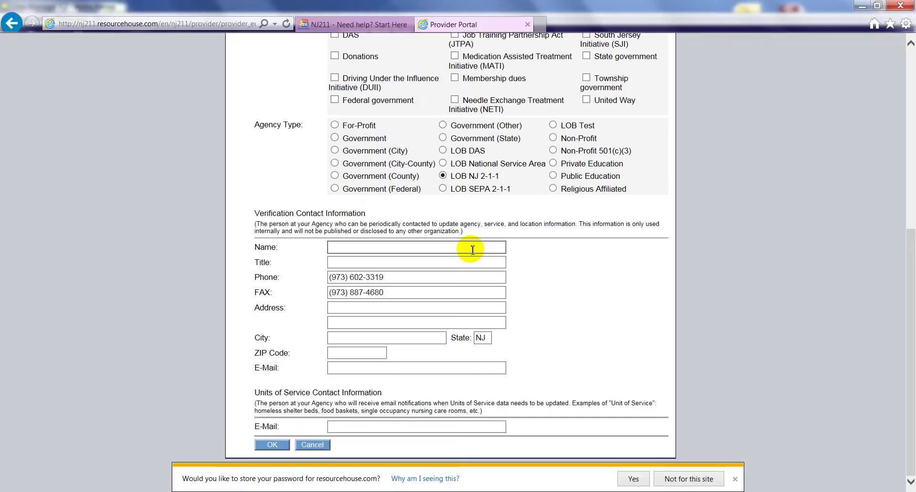
pyautogui.press('Tab')
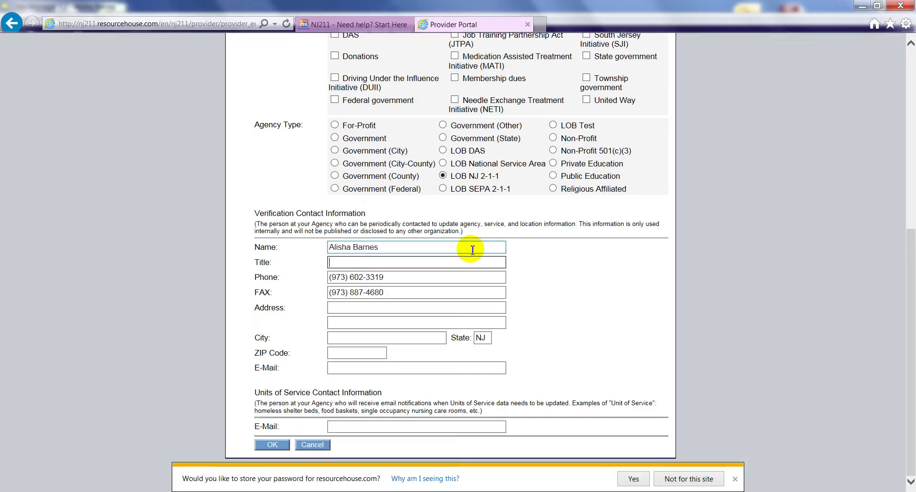
pyautogui.write('Database Manager')
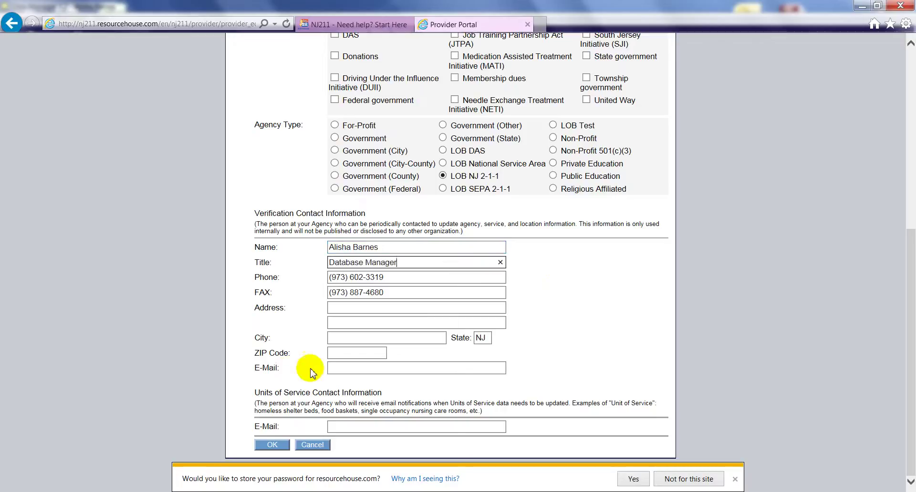
# - Fill in the verification contact's e-mail address, correcting a mistyped start
pyautogui.click(350, 365)
pyautogui.write('a')
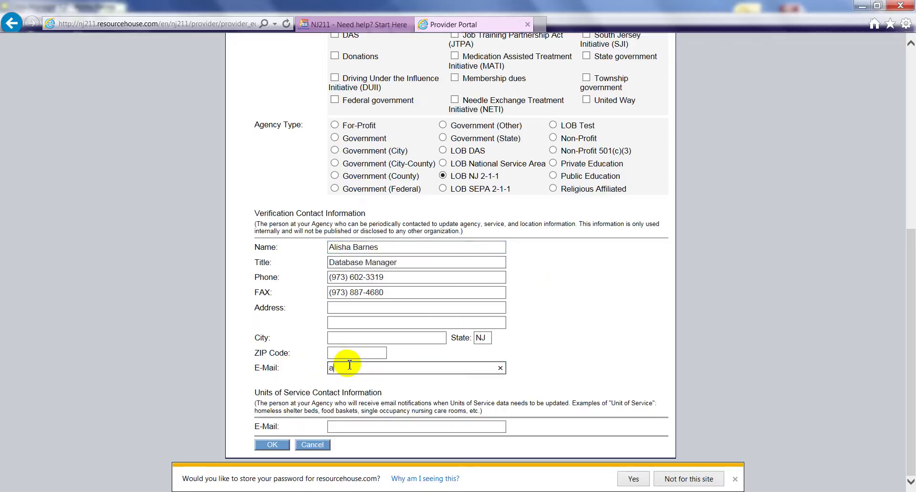
pyautogui.write('ba')
pyautogui.press('BackSpace')
pyautogui.press('BackSpace')
pyautogui.press('BackSpace')
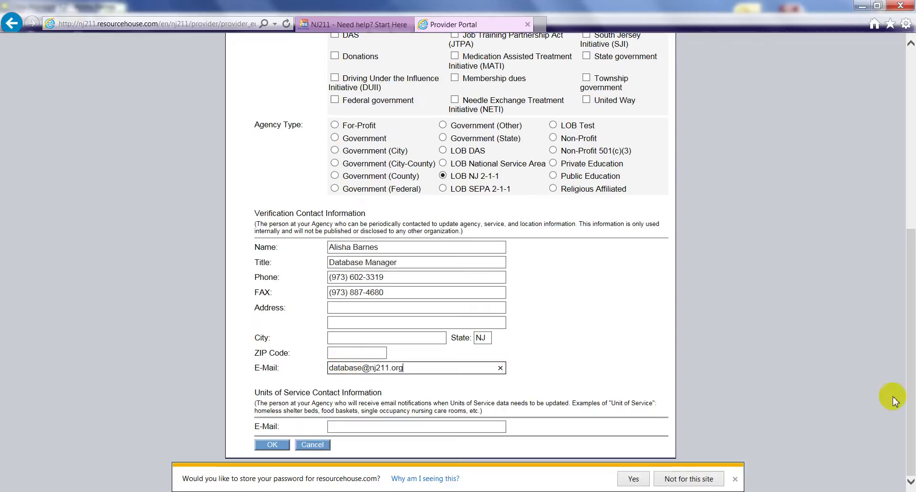
pyautogui.click(800, 267)
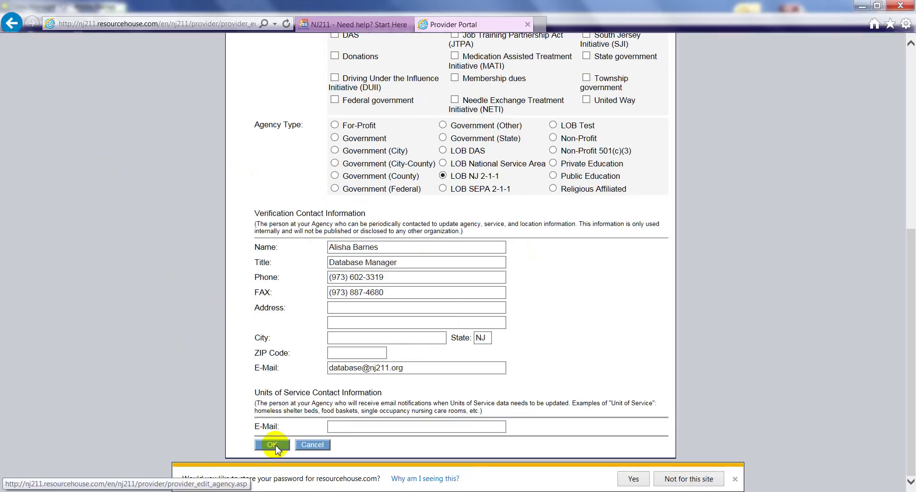
# - Submit the Master Record edits and confirm with 'Yes, save'
pyautogui.click(272, 445)
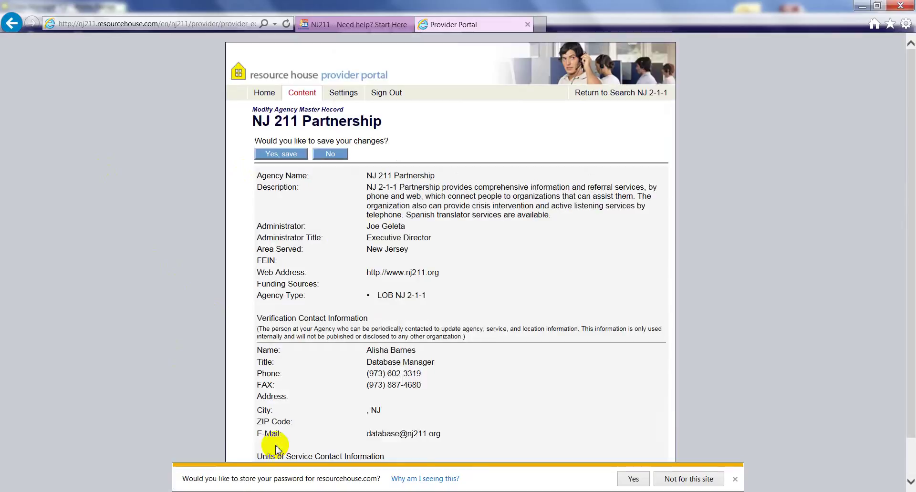
pyautogui.click(280, 154)
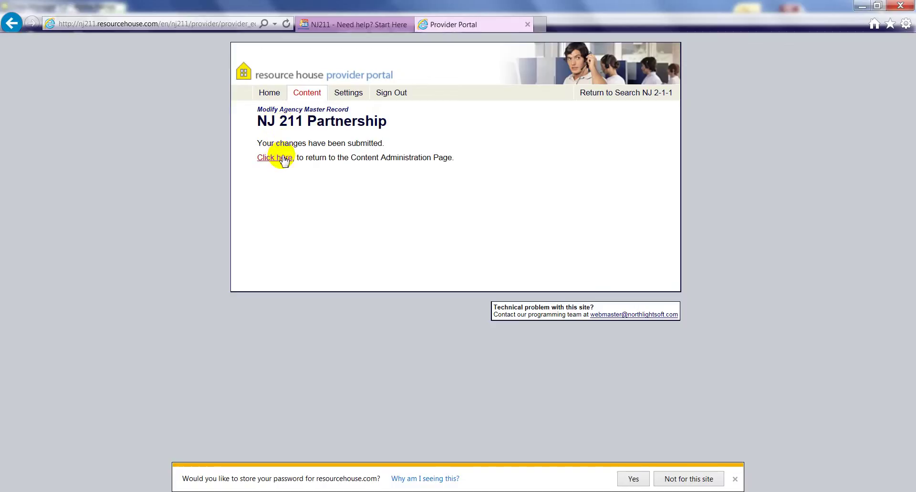
# - Return to Content Administration and open NJ 211 Partnership's Modify Service Records list
pyautogui.click(281, 158)
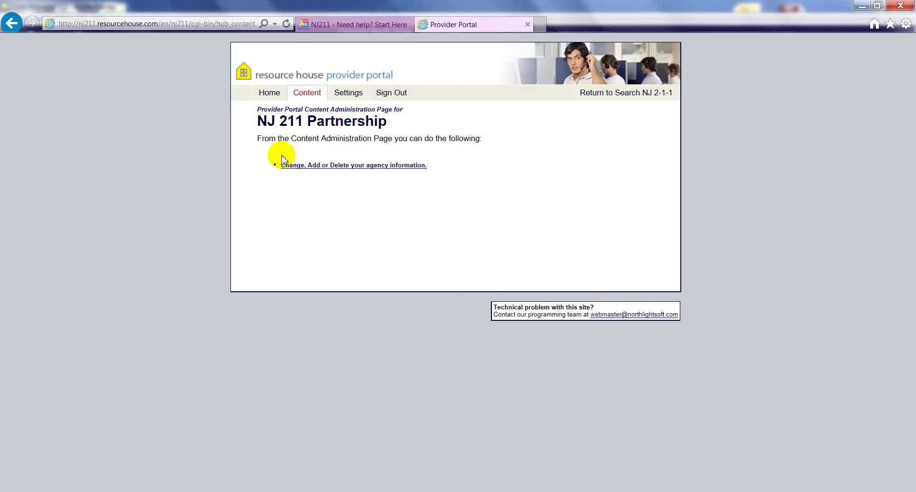
pyautogui.click(305, 165)
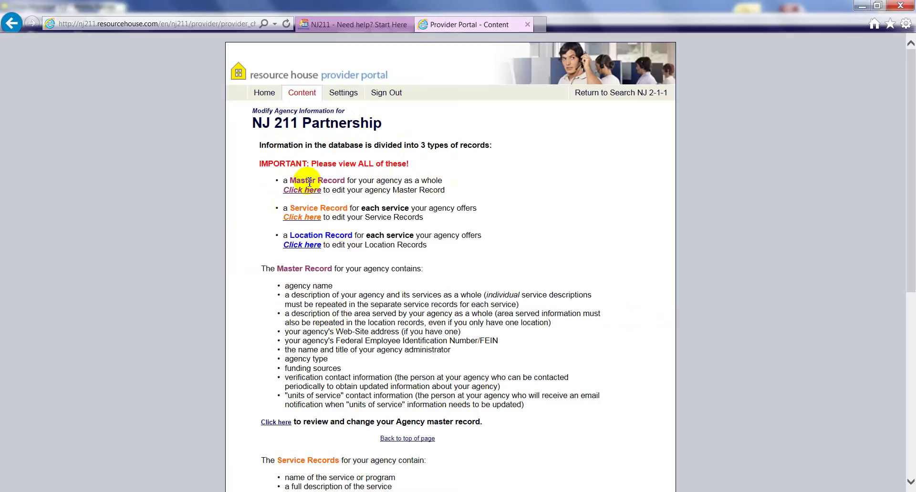
pyautogui.click(296, 222)
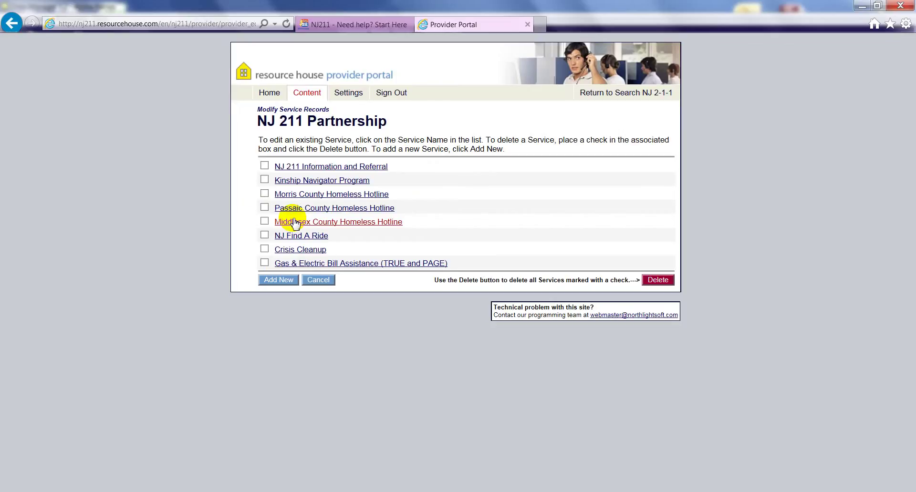
# - Tick and untick Middlesex County Homeless Hotline for deletion, then start a new service record
pyautogui.click(264, 222)
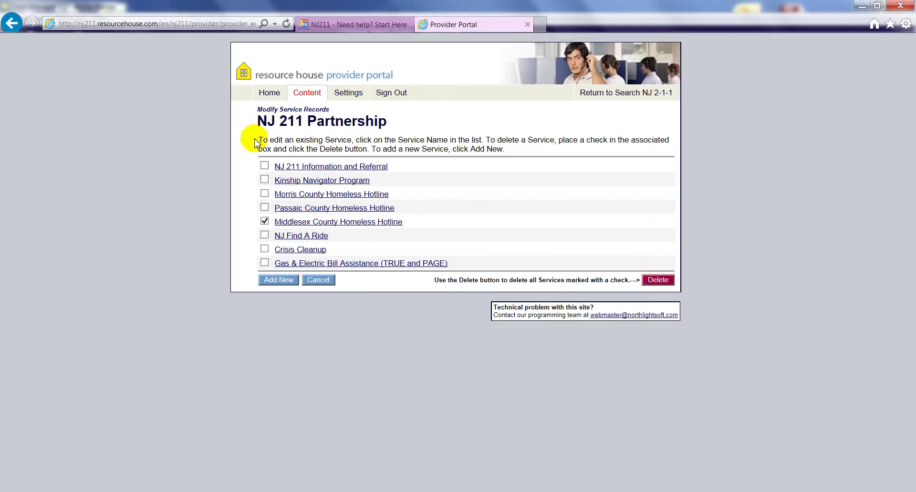
pyautogui.click(265, 223)
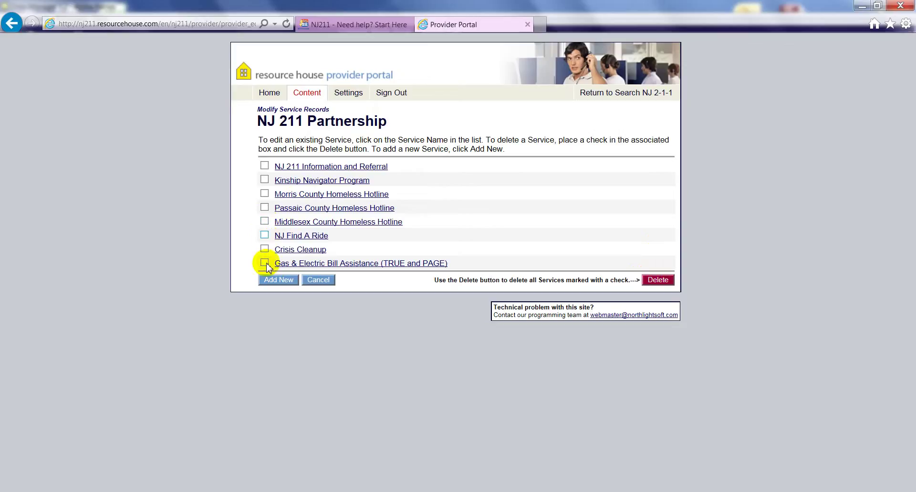
pyautogui.click(277, 281)
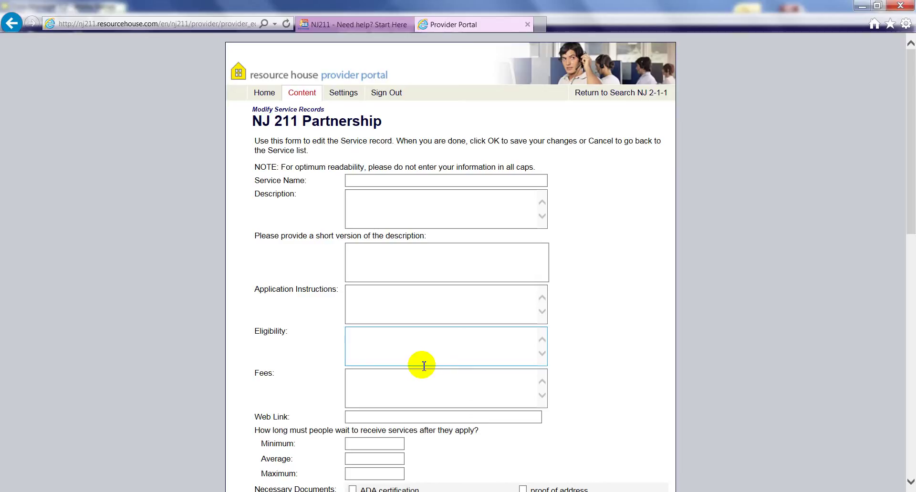
# - Abandon the blank service form and open the NJ 211 Information and Referral service record
pyautogui.middleClick(289, 290)
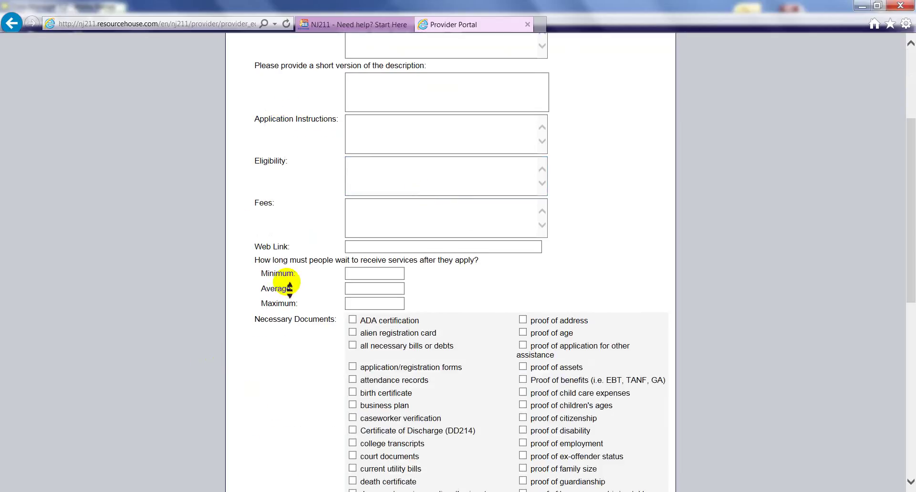
pyautogui.scroll(3, 286, 282)
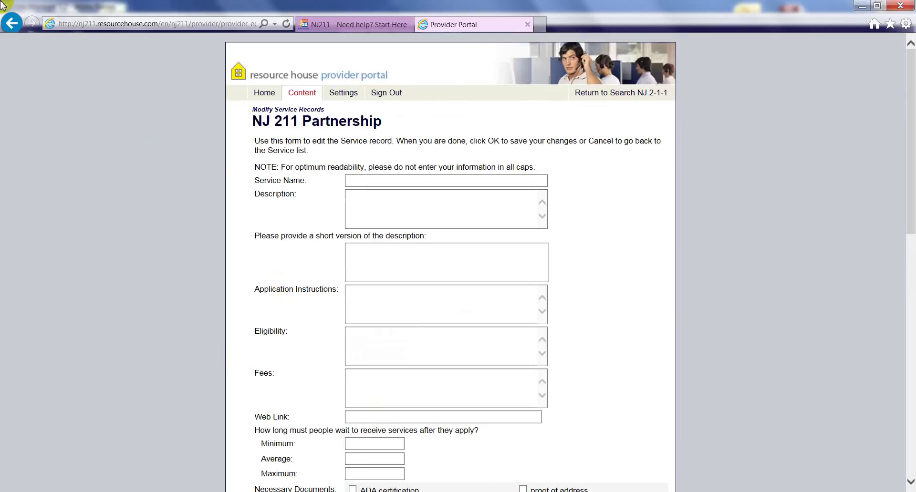
pyautogui.click(10, 29)
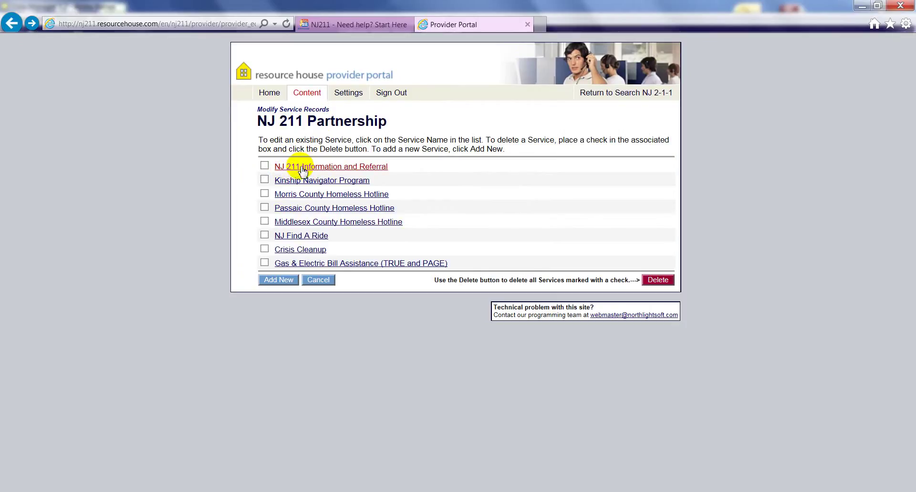
pyautogui.click(302, 168)
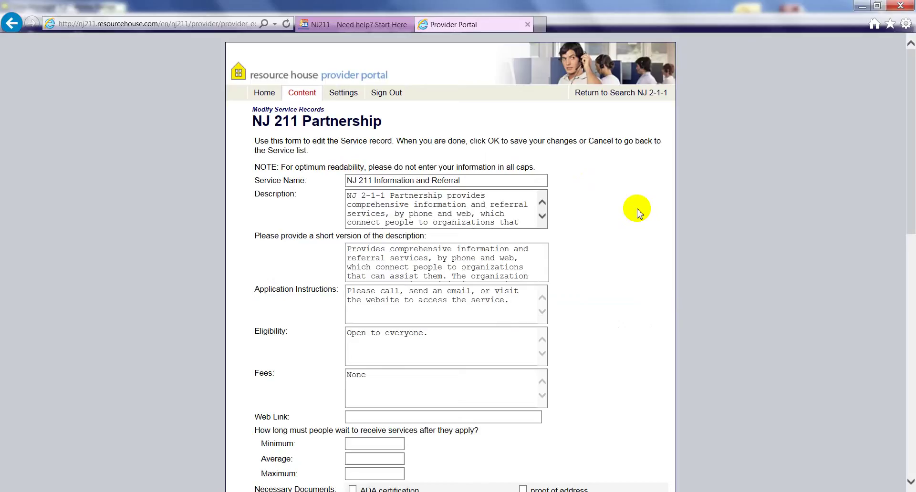
# - Highlight the NJ 211 Information and Referral description text, then focus the short description box
pyautogui.scroll(-1, 639, 212)
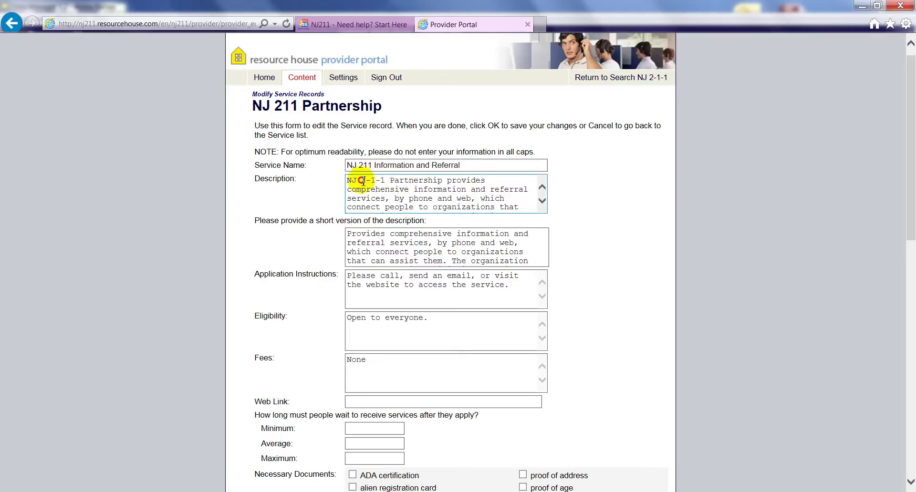
pyautogui.moveTo(361, 180); pyautogui.dragTo(382, 214)
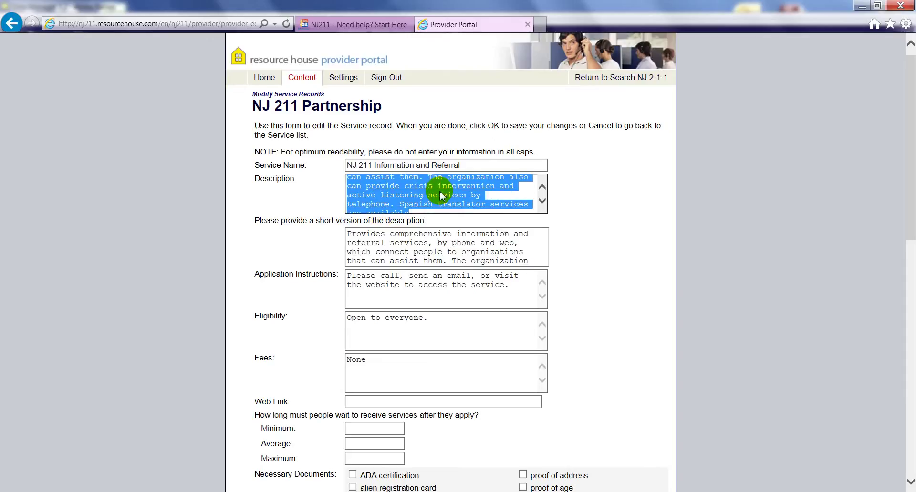
pyautogui.click(399, 253)
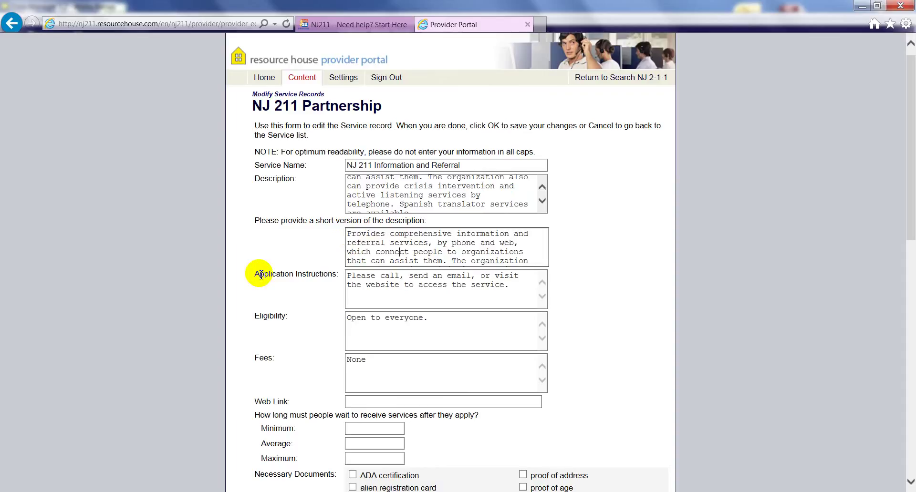
pyautogui.moveTo(261, 275); pyautogui.dragTo(330, 284)
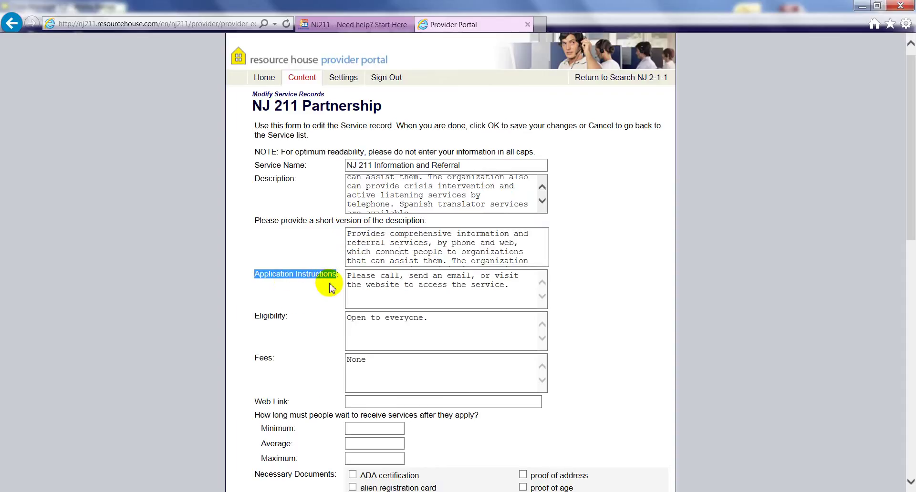
pyautogui.moveTo(255, 318); pyautogui.dragTo(278, 361)
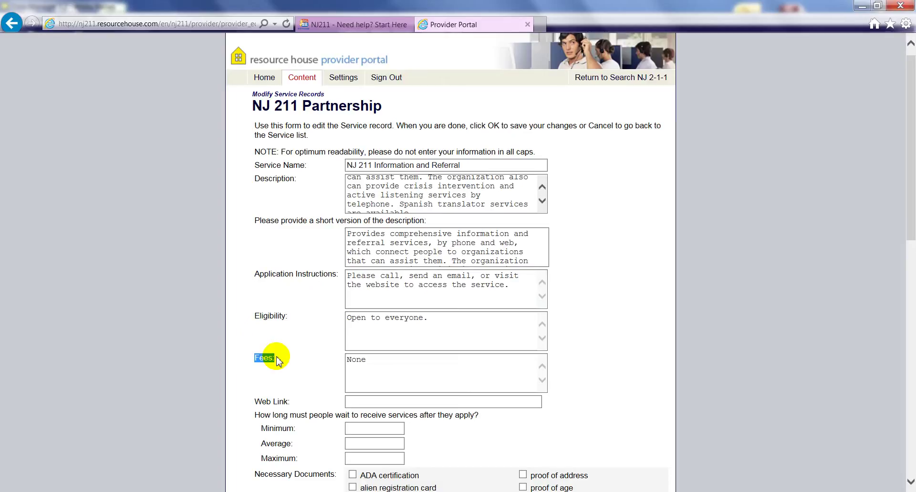
pyautogui.click(374, 284)
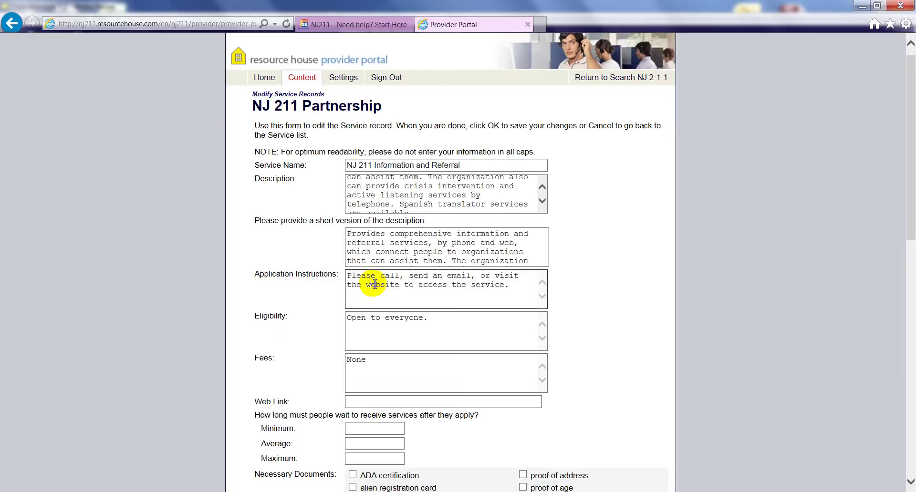
pyautogui.click(375, 359)
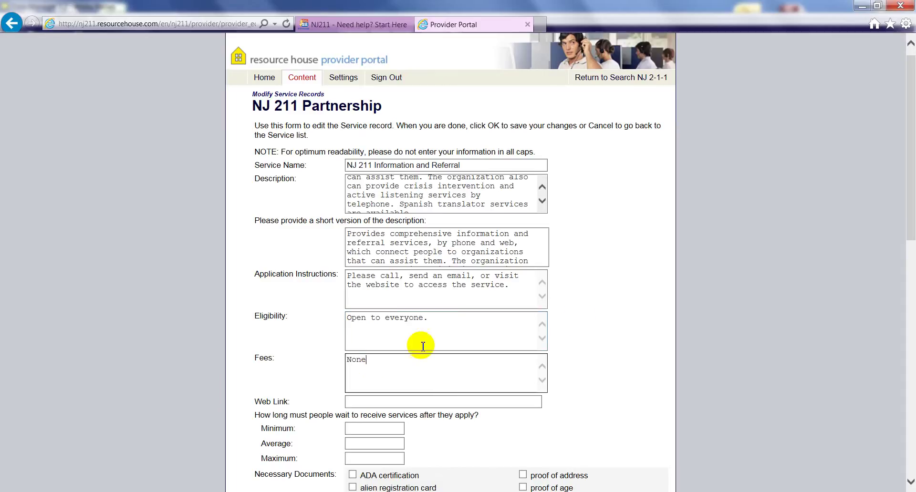
pyautogui.moveTo(912, 212); pyautogui.dragTo(886, 347)
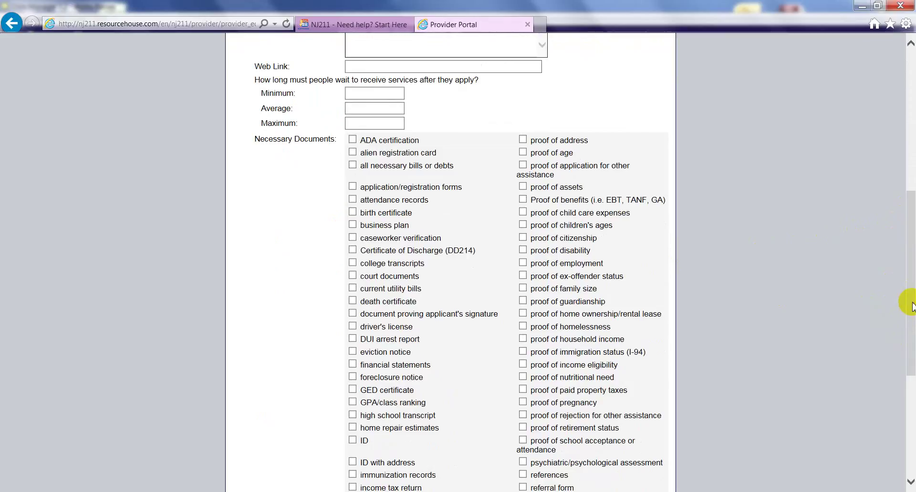
# - Submit the edited NJ 211 Information and Referral record to get its save-changes summary
pyautogui.moveTo(909, 305); pyautogui.dragTo(882, 443)
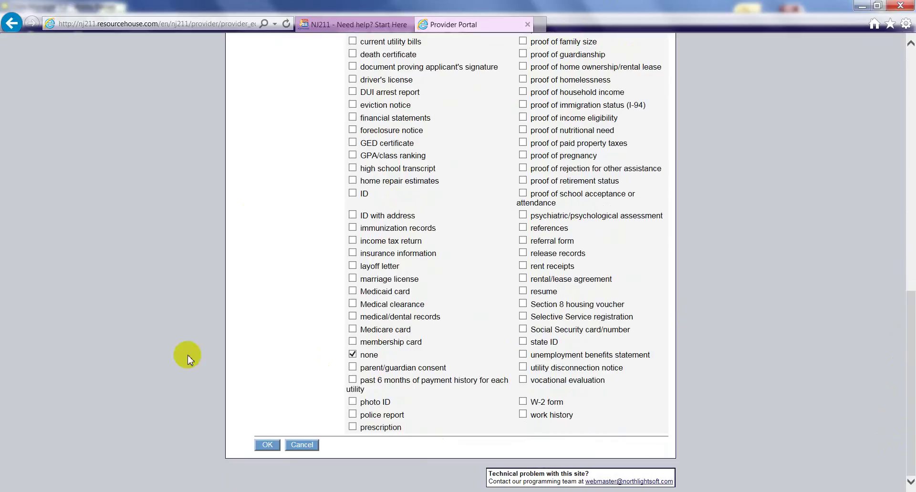
pyautogui.click(267, 446)
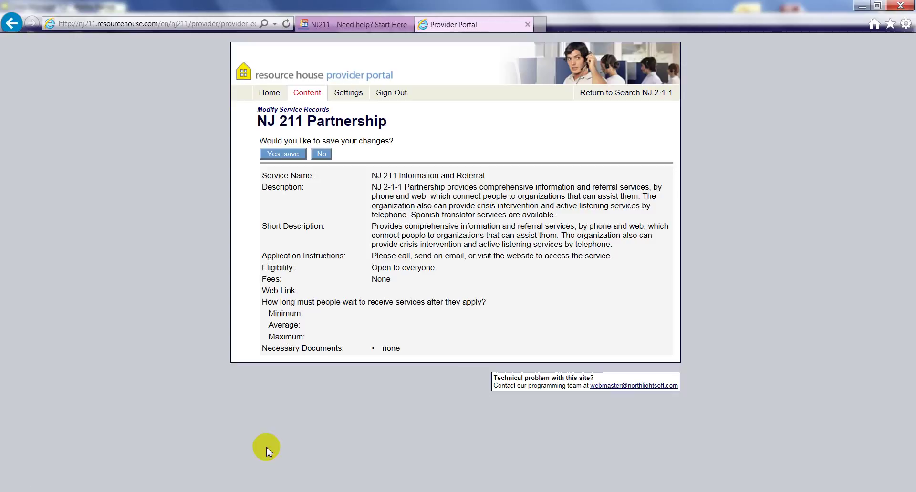
# - Confirm the service save and go back to the list of eight NJ 211 Partnership services
pyautogui.click(284, 155)
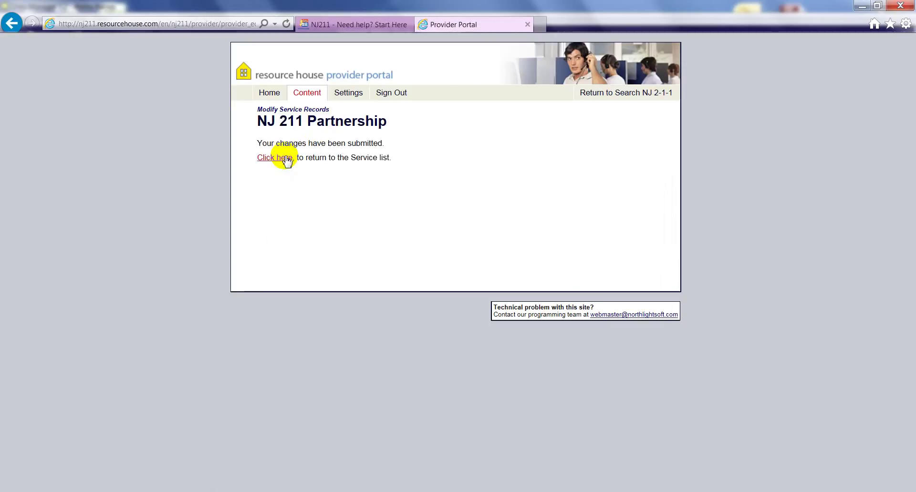
pyautogui.click(287, 159)
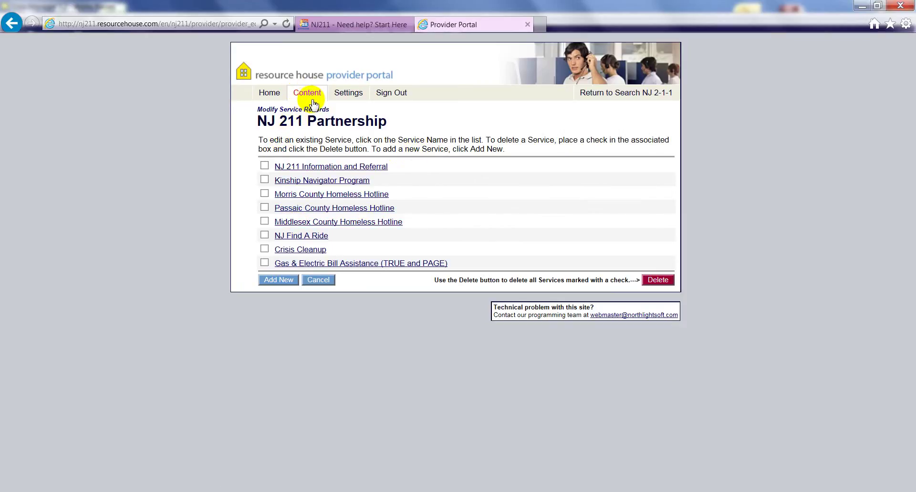
# - Open the first Whippany NJ entry from NJ 211 Partnership's Location Records for editing
pyautogui.click(307, 94)
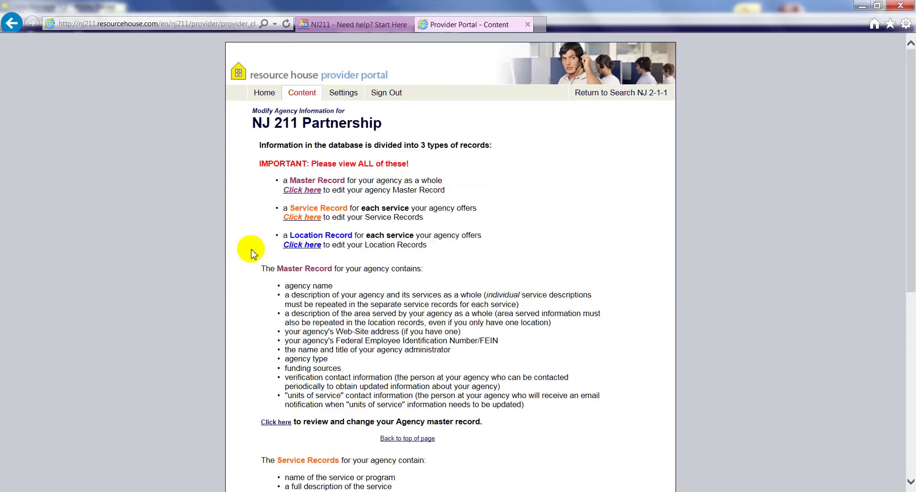
pyautogui.click(304, 246)
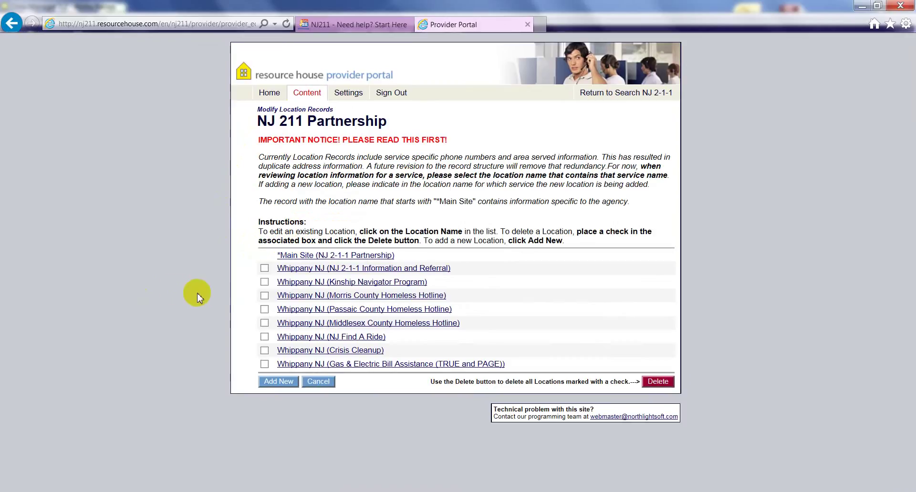
pyautogui.click(291, 275)
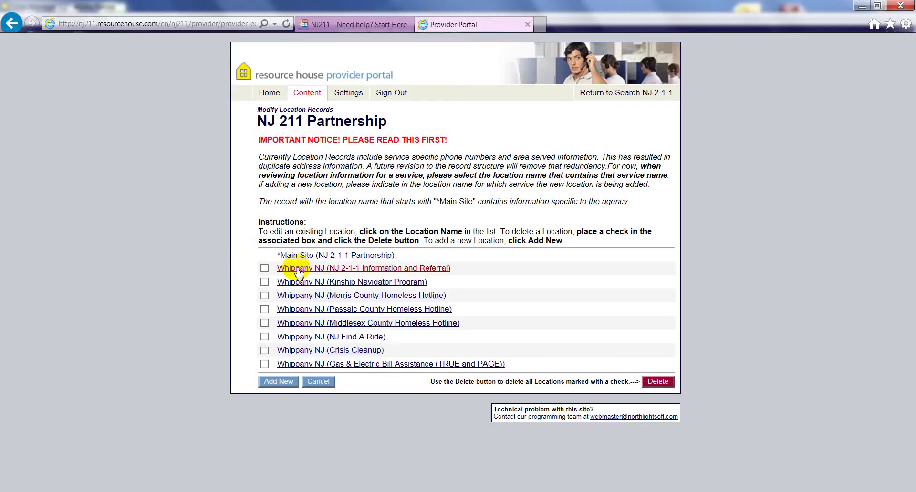
pyautogui.click(298, 270)
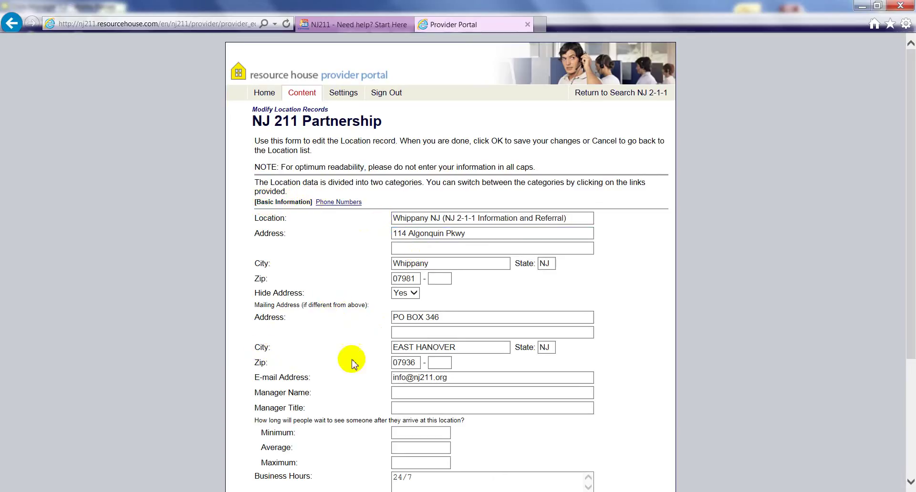
# - Display the Whippany location's Phone Numbers category with its six phone entries
pyautogui.moveTo(912, 325); pyautogui.dragTo(893, 321)
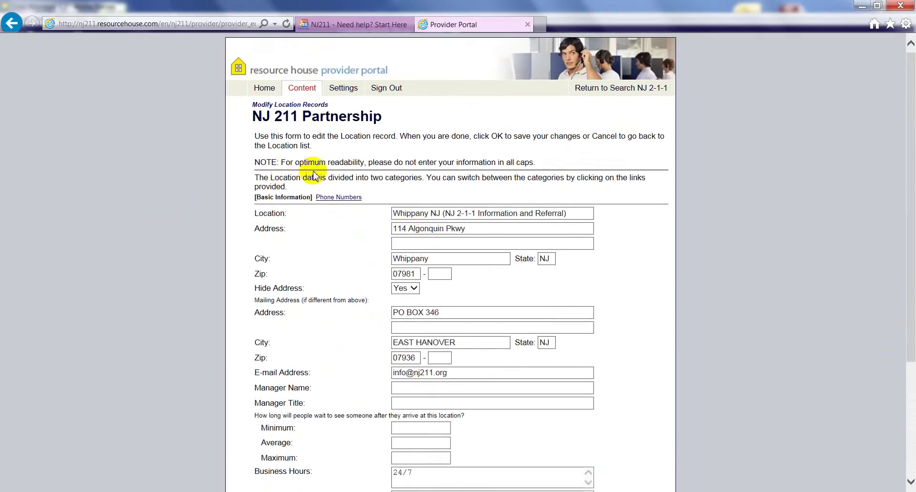
pyautogui.click(338, 202)
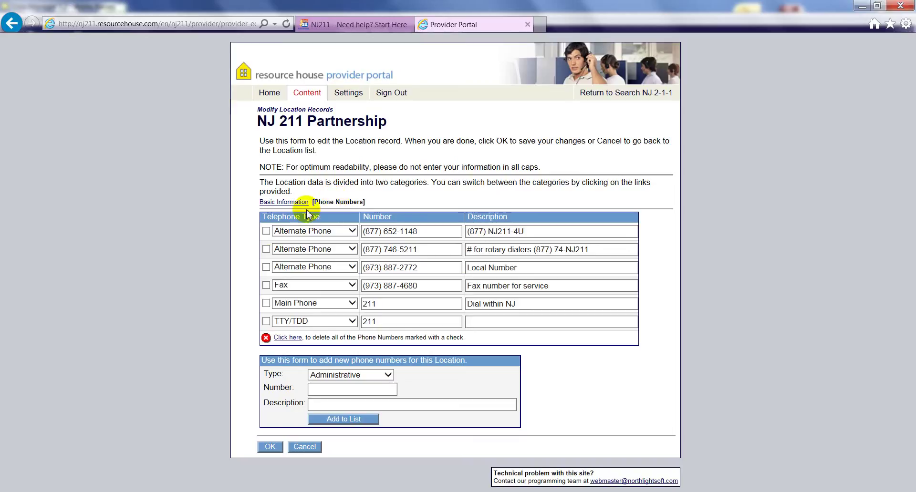
pyautogui.click(266, 286)
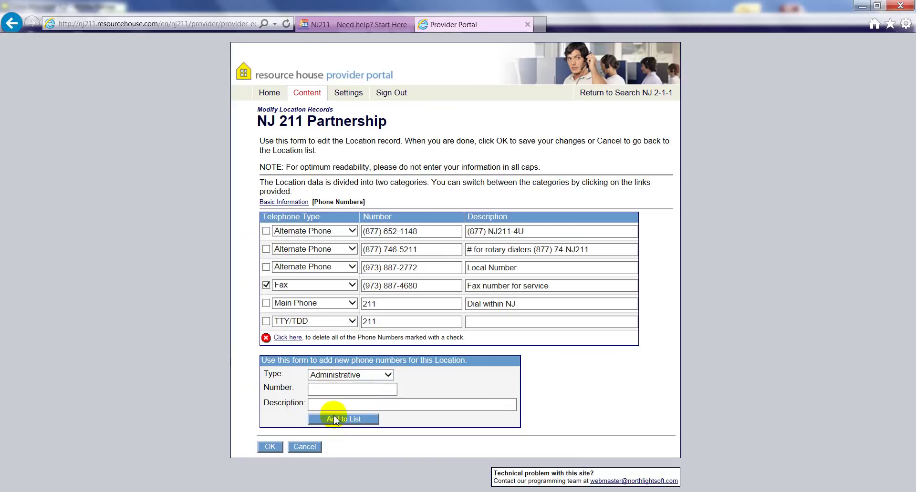
pyautogui.click(266, 285)
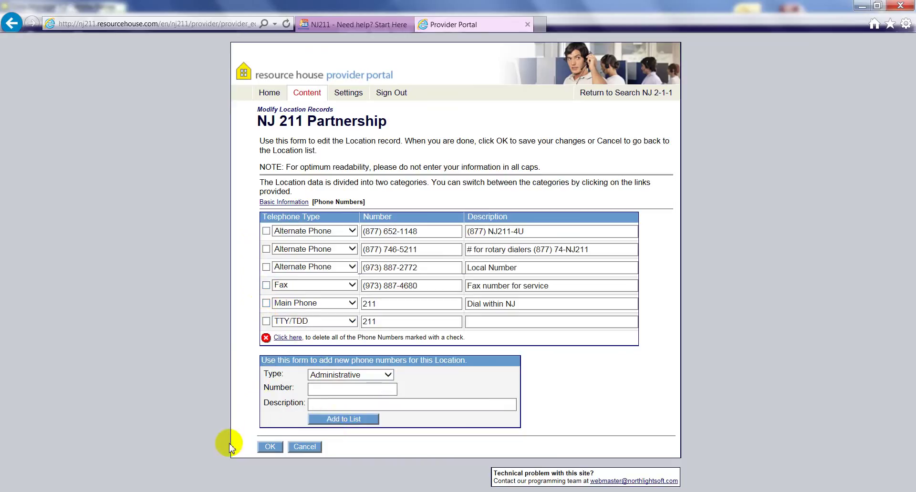
# - Save the Whippany NJ location changes and return to the Location Records list
pyautogui.click(270, 447)
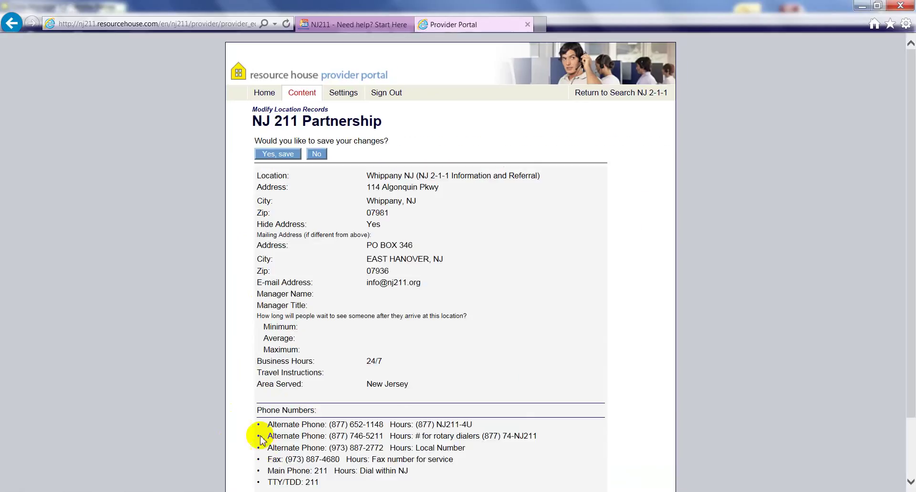
pyautogui.click(279, 154)
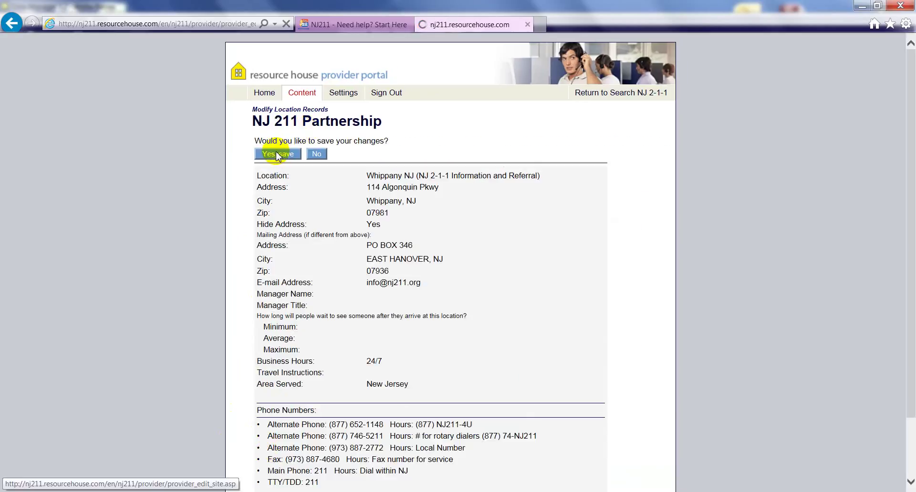
pyautogui.click(277, 157)
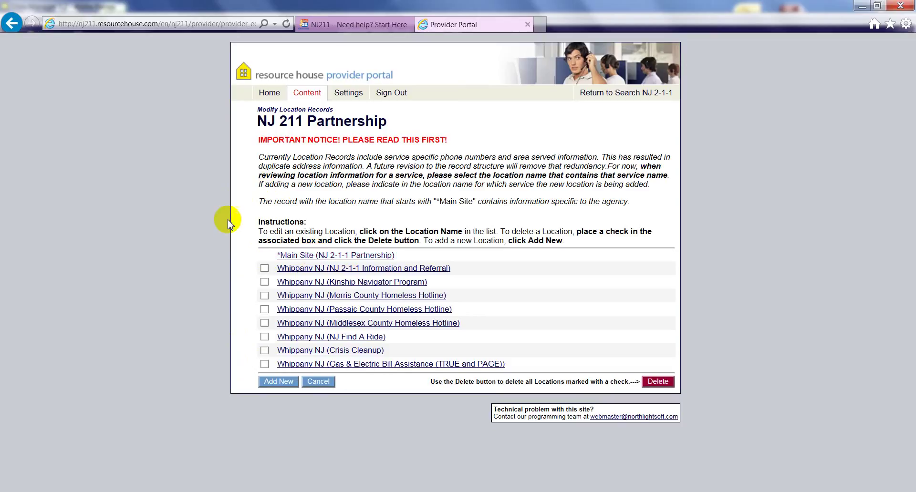
# - Tick then untick NJ Find A Ride's deletion box, and bring up Data Manager's empty work book
pyautogui.click(264, 338)
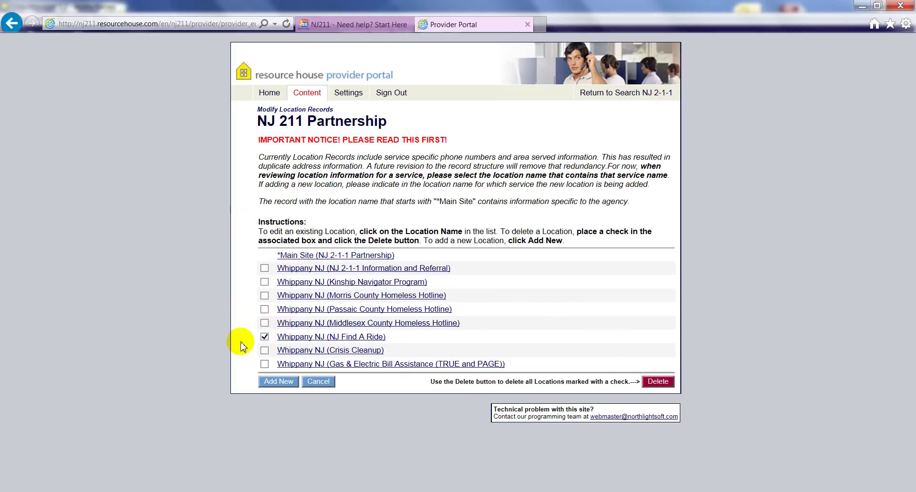
pyautogui.click(265, 337)
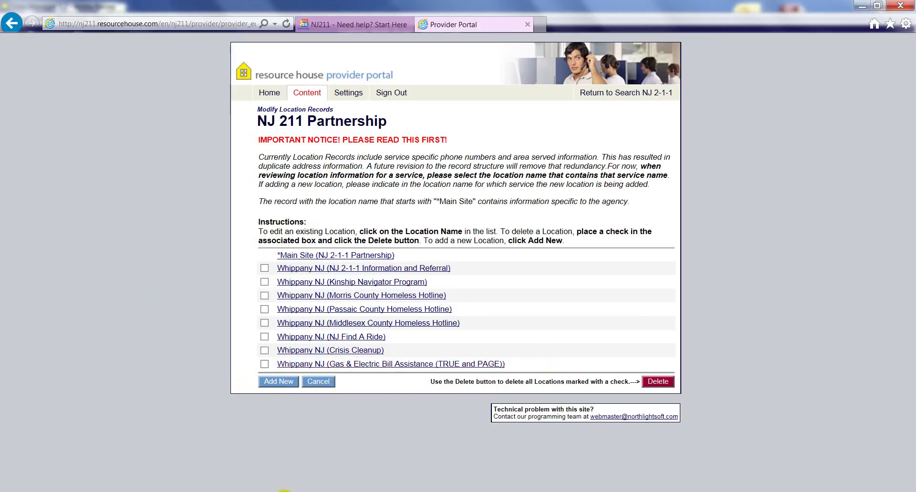
pyautogui.click(284, 491)
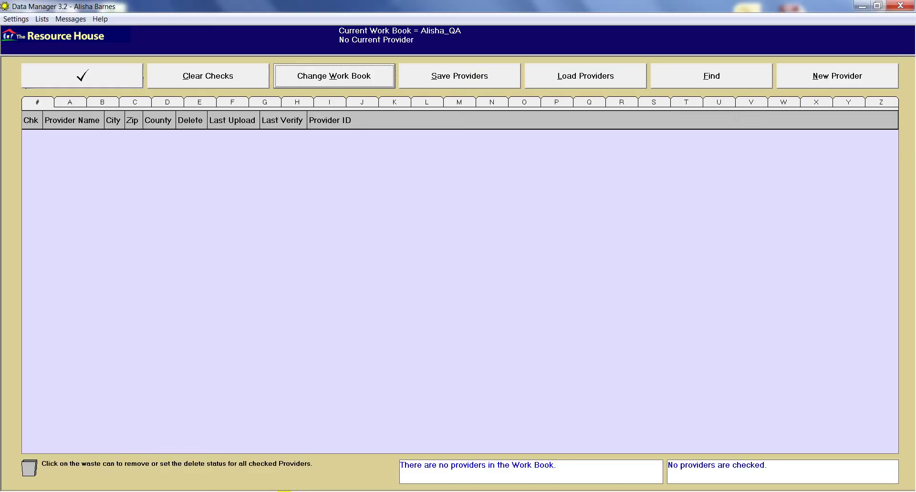
# - Download NJ 211 Partnership from the Change Request File into the work book and open it
pyautogui.click(559, 76)
pyautogui.click(410, 253)
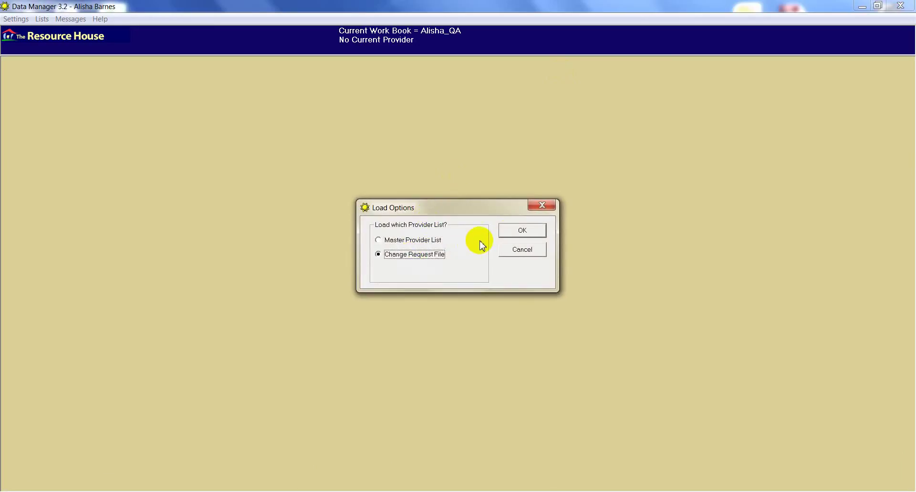
pyautogui.click(513, 233)
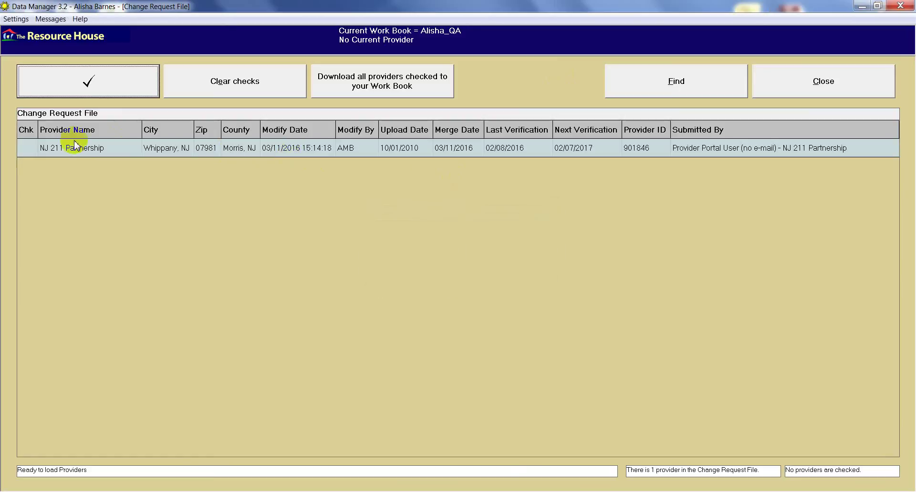
pyautogui.click(61, 153)
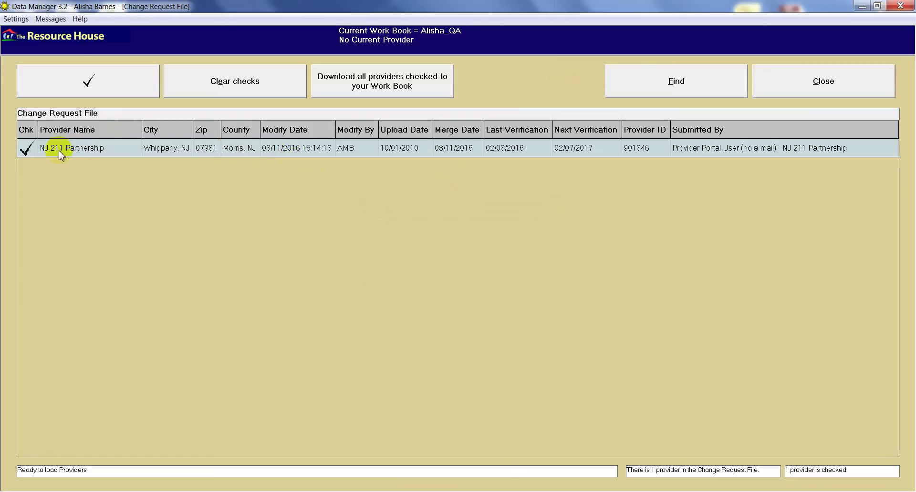
pyautogui.click(399, 90)
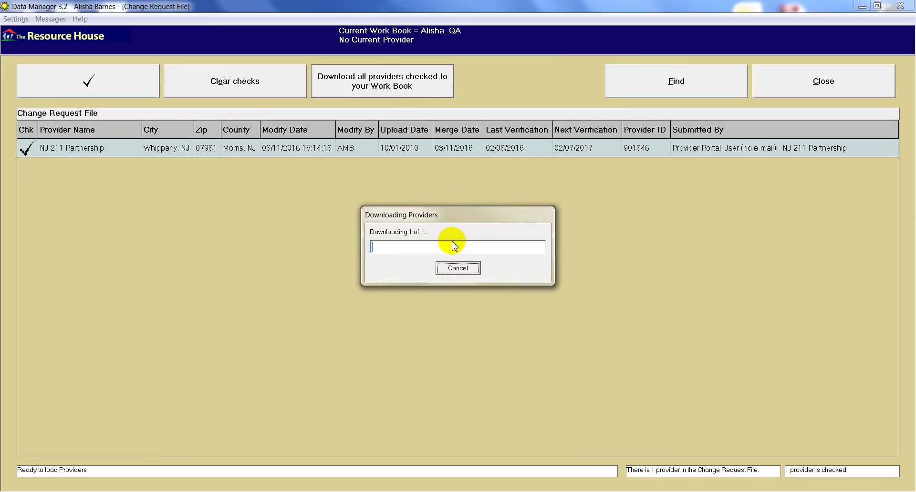
pyautogui.click(557, 294)
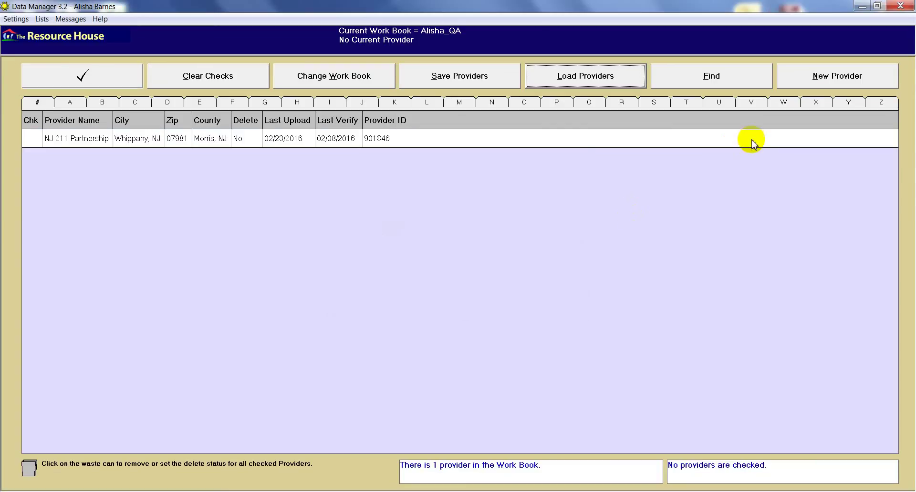
pyautogui.doubleClick(353, 148)
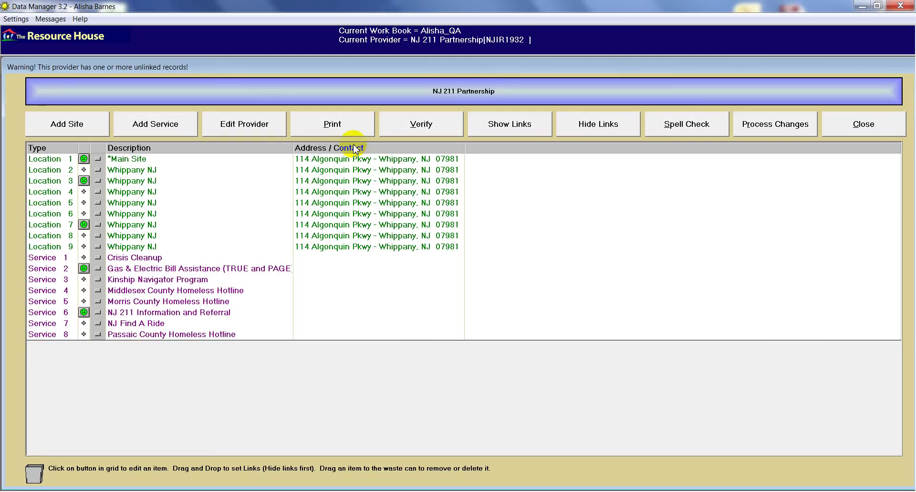
# - Run Process Changes on NJ 211 Partnership, then bring the NJ211 browser window forward
pyautogui.click(761, 123)
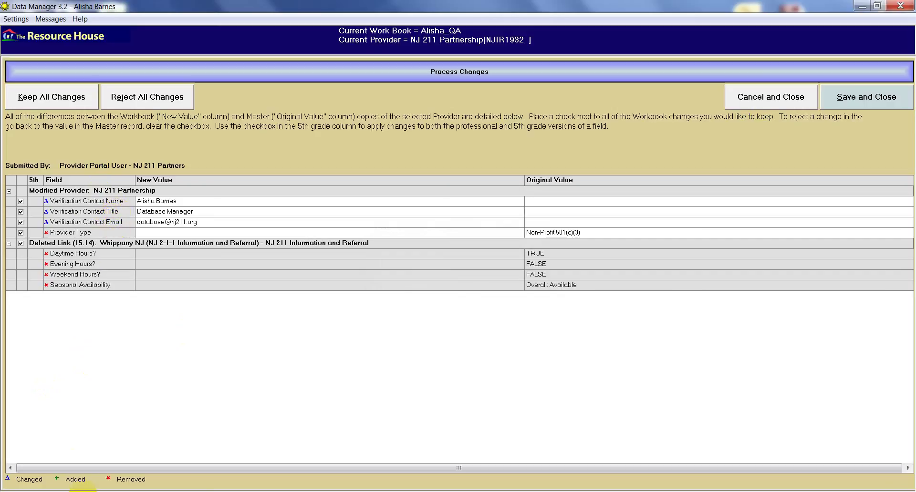
pyautogui.click(80, 491)
pyautogui.click(105, 449)
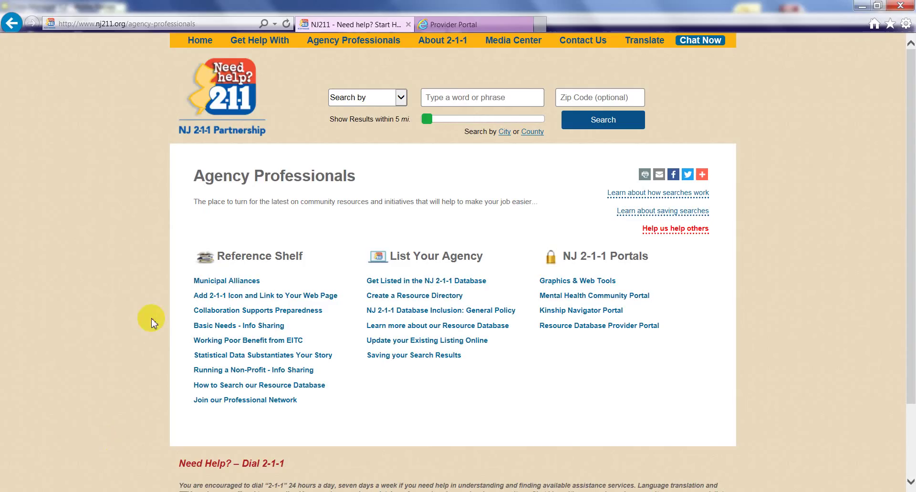
# - Open NJ 211 Partnership's Master Record form via Content and scroll to its verification contact fields
pyautogui.click(496, 28)
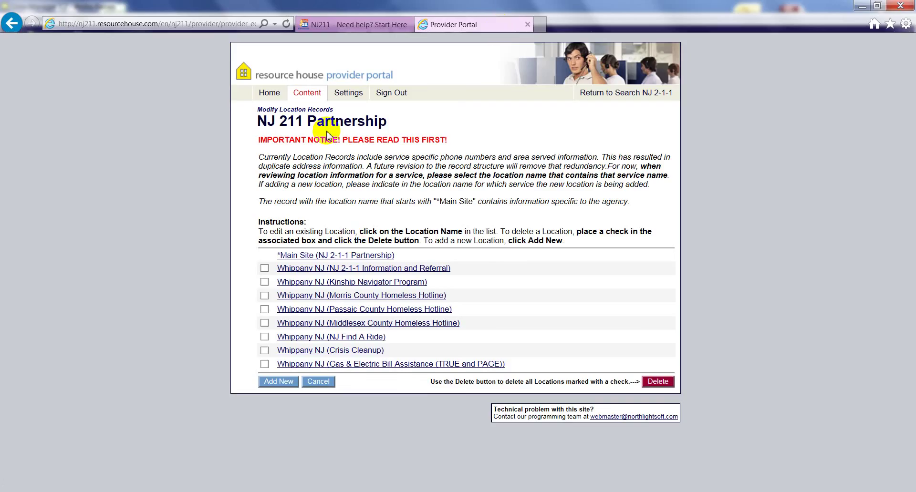
pyautogui.click(308, 94)
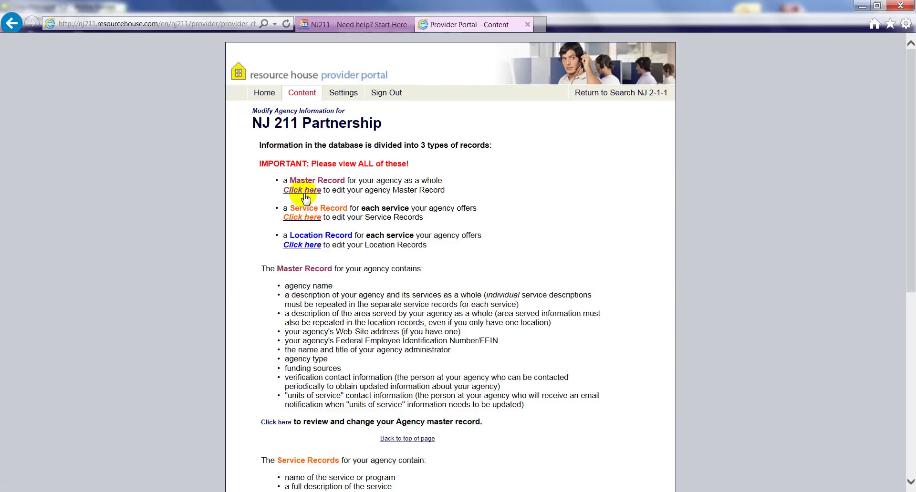
pyautogui.click(304, 191)
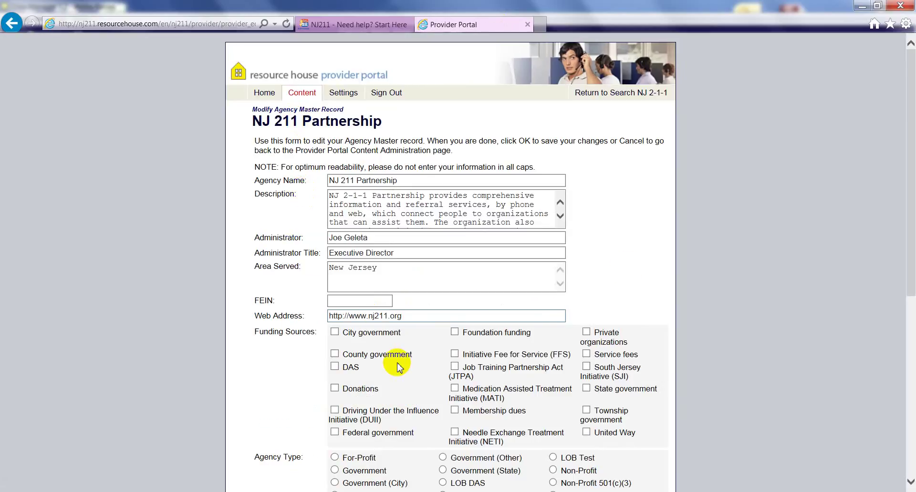
pyautogui.scroll(-3, 681, 278)
pyautogui.scroll(-5, 682, 281)
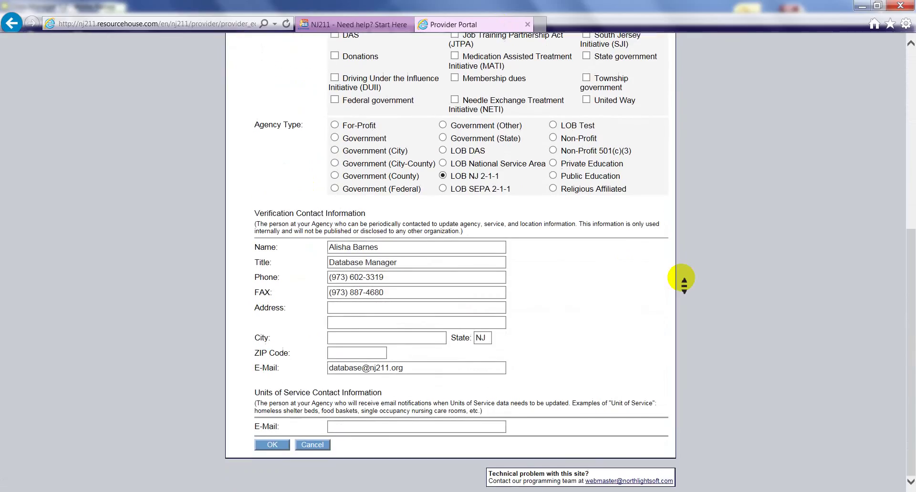
pyautogui.scroll(7, 669, 263)
pyautogui.scroll(-7, 706, 306)
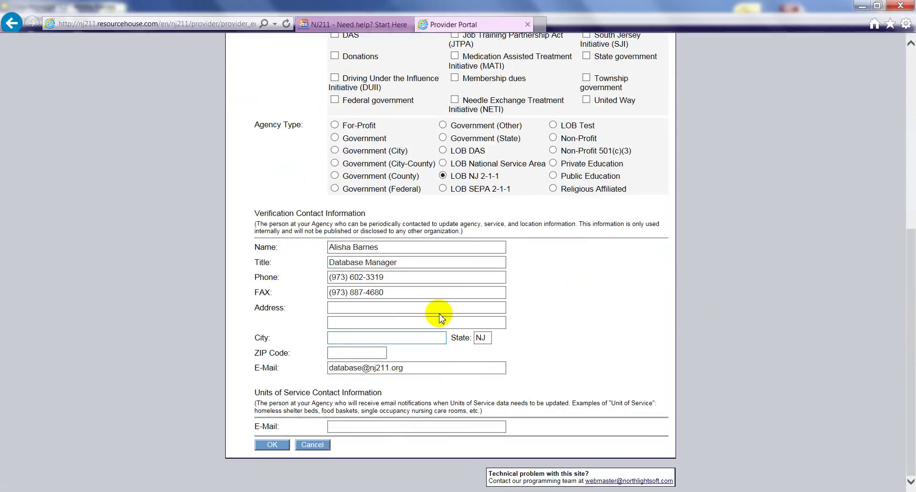
pyautogui.click(342, 353)
pyautogui.click(406, 320)
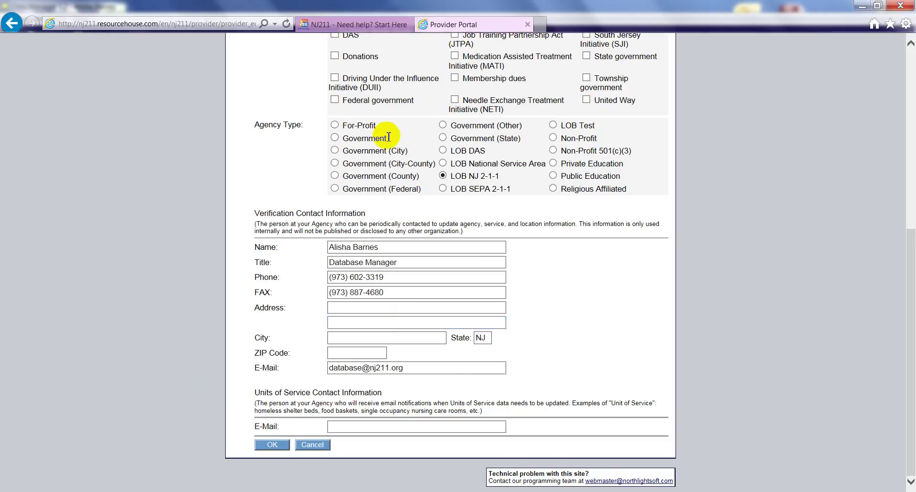
# - Go to the NJ 211 website home page and set Search by to Agency
pyautogui.click(337, 25)
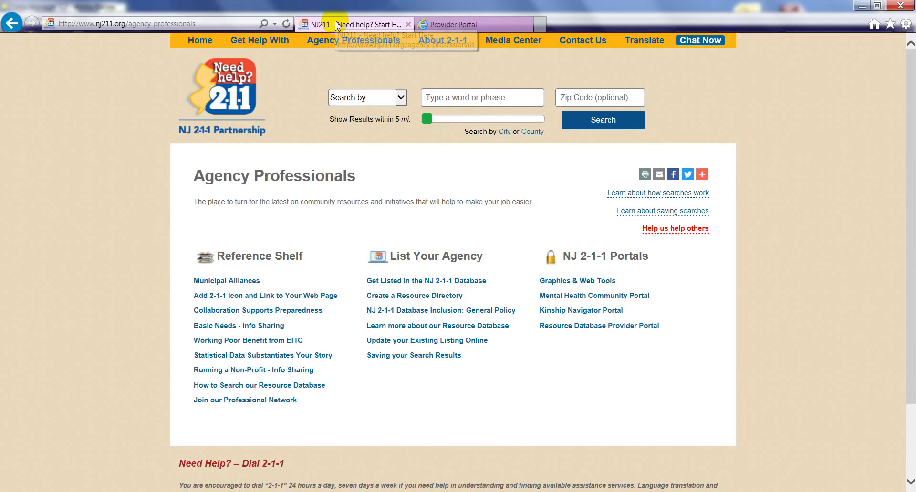
pyautogui.click(206, 41)
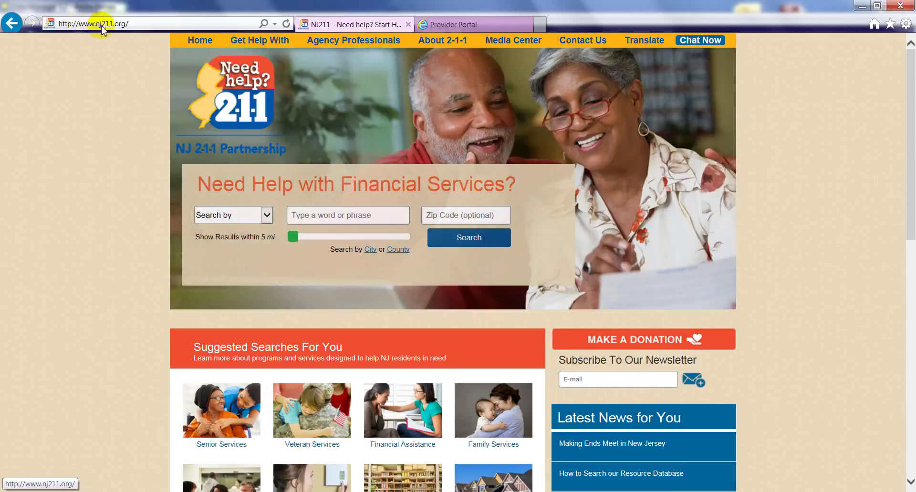
pyautogui.click(268, 217)
pyautogui.click(241, 234)
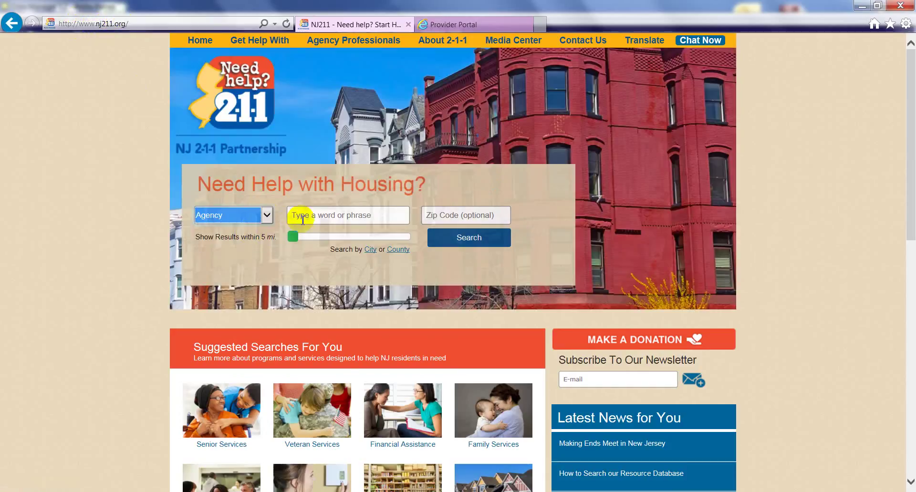
# - Search agencies for 'nj 211' and open the NJ 211 Information and Referral result
pyautogui.click(309, 218)
pyautogui.write('nj 222')
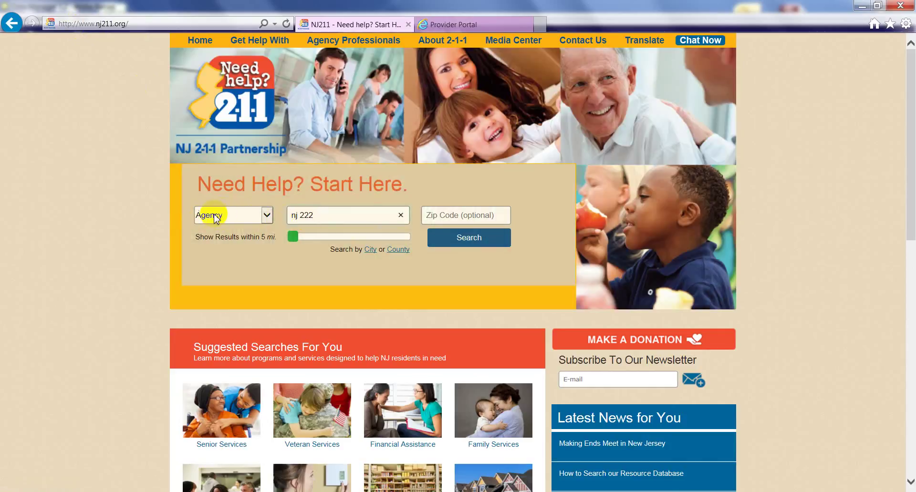
pyautogui.press('BackSpace')
pyautogui.press('BackSpace')
pyautogui.write('11')
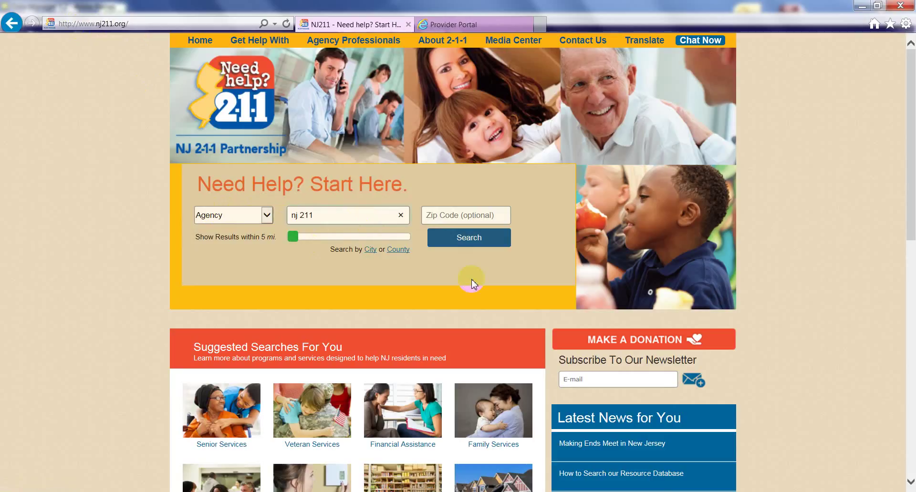
pyautogui.click(461, 238)
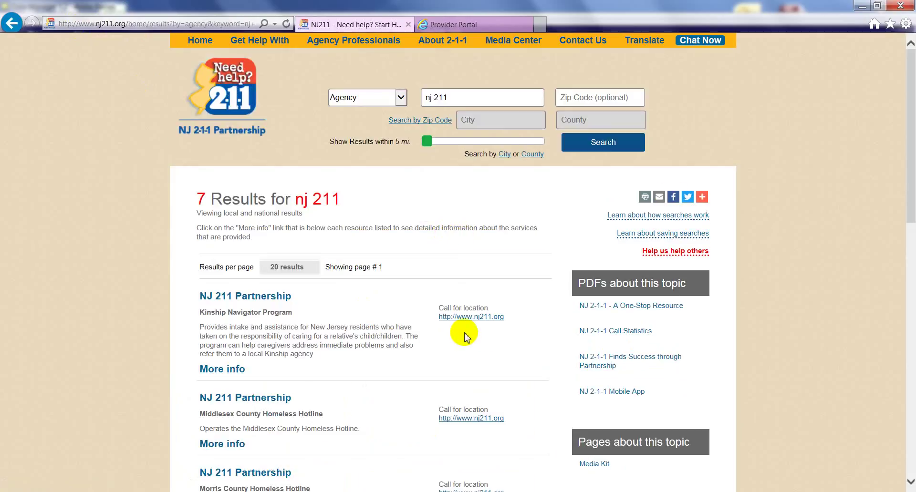
pyautogui.moveTo(909, 149); pyautogui.dragTo(905, 226)
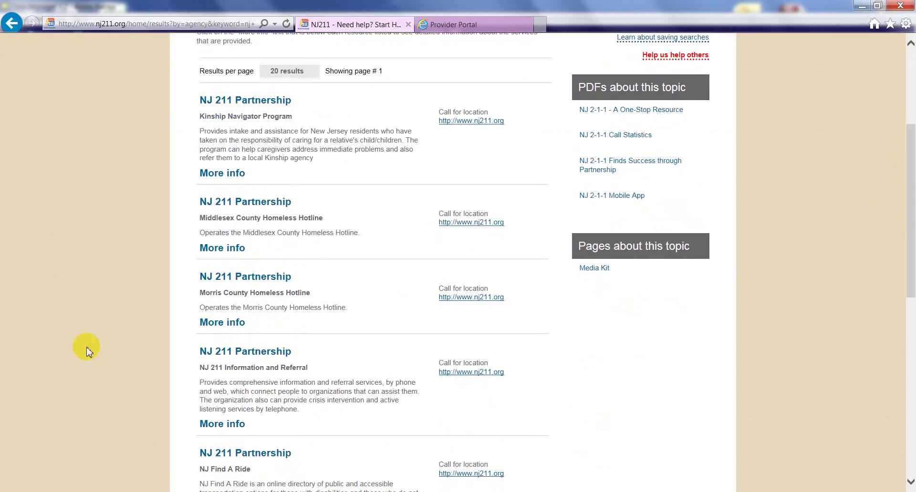
pyautogui.click(233, 352)
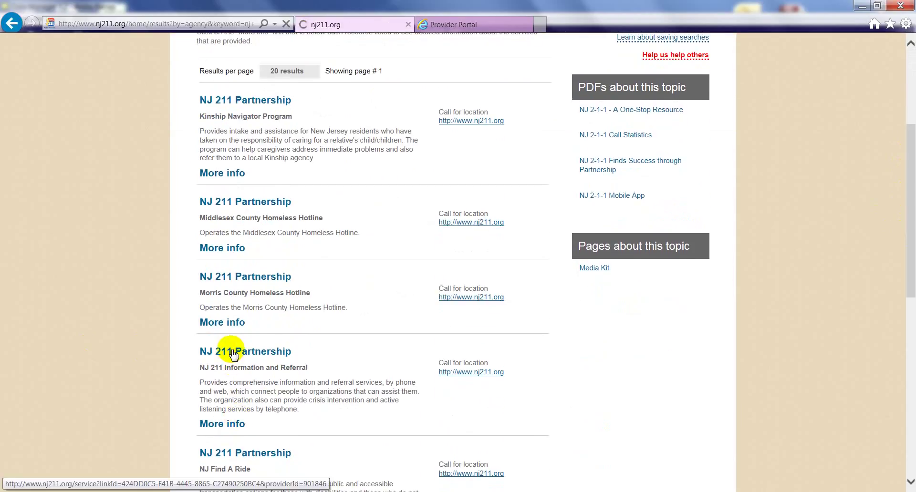